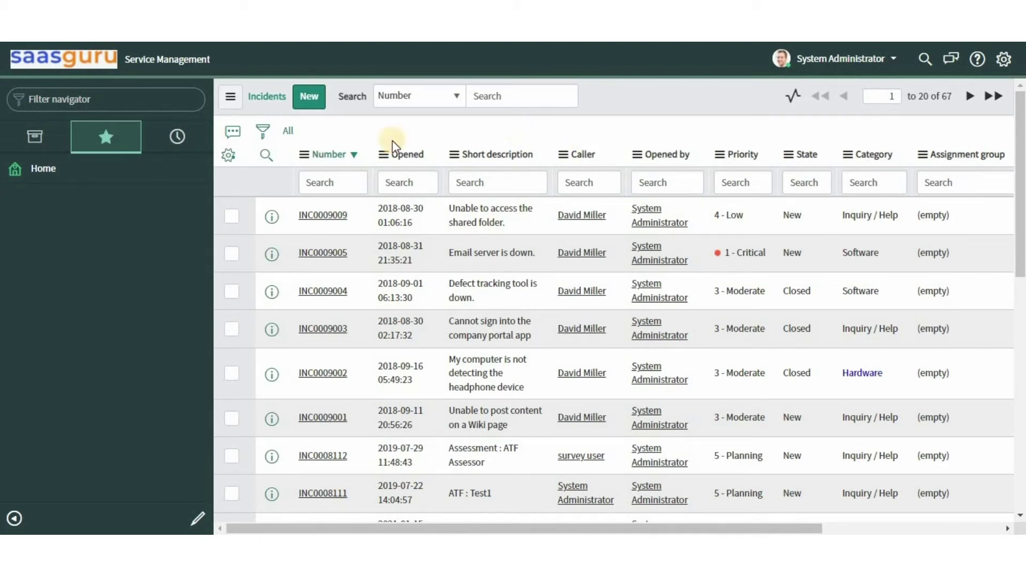
Step: Browse the View and Filters submenus in the incident list title's context menu
{"action": "right_click", "coordinate": [253, 96]}
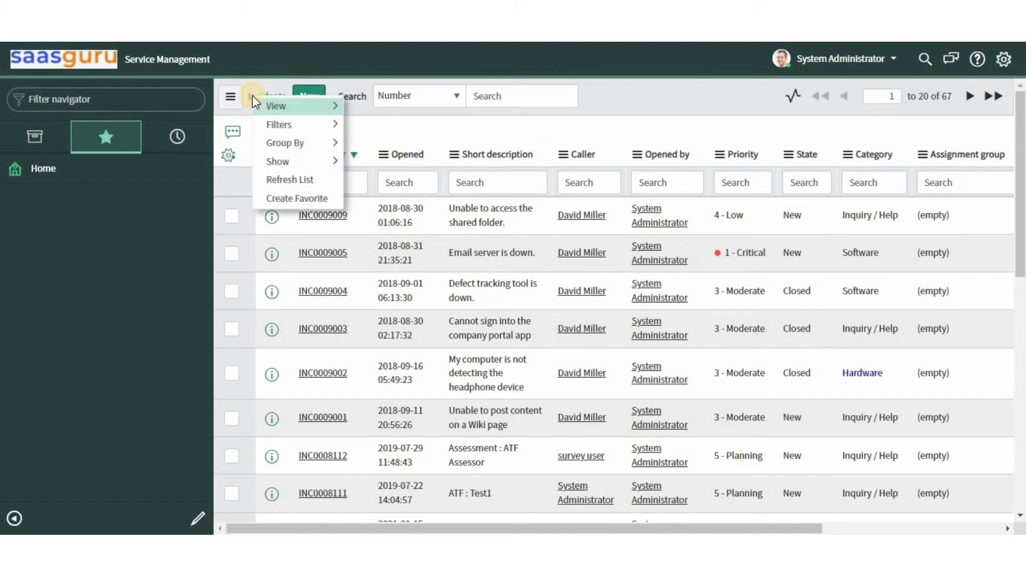
{"action": "left_click", "coordinate": [276, 106]}
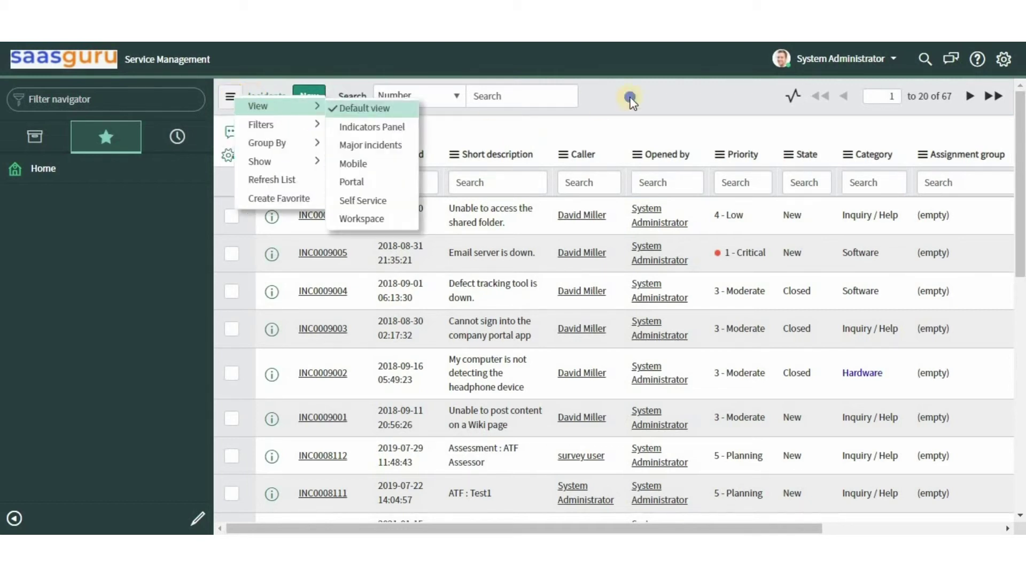
{"action": "right_click", "coordinate": [632, 103]}
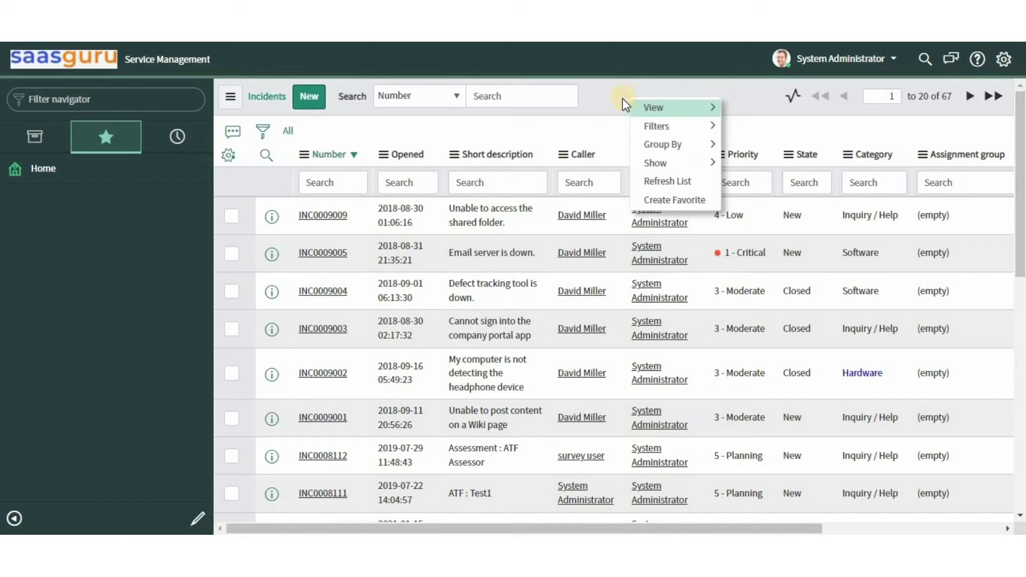
{"action": "right_click", "coordinate": [229, 99]}
{"action": "mouse_move", "coordinate": [253, 112]}
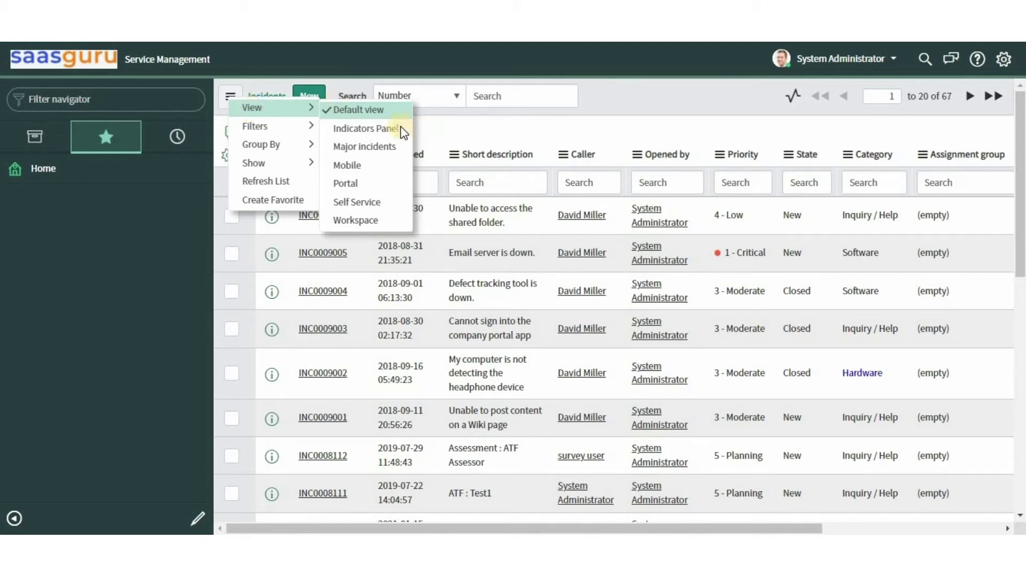
{"action": "mouse_move", "coordinate": [304, 132]}
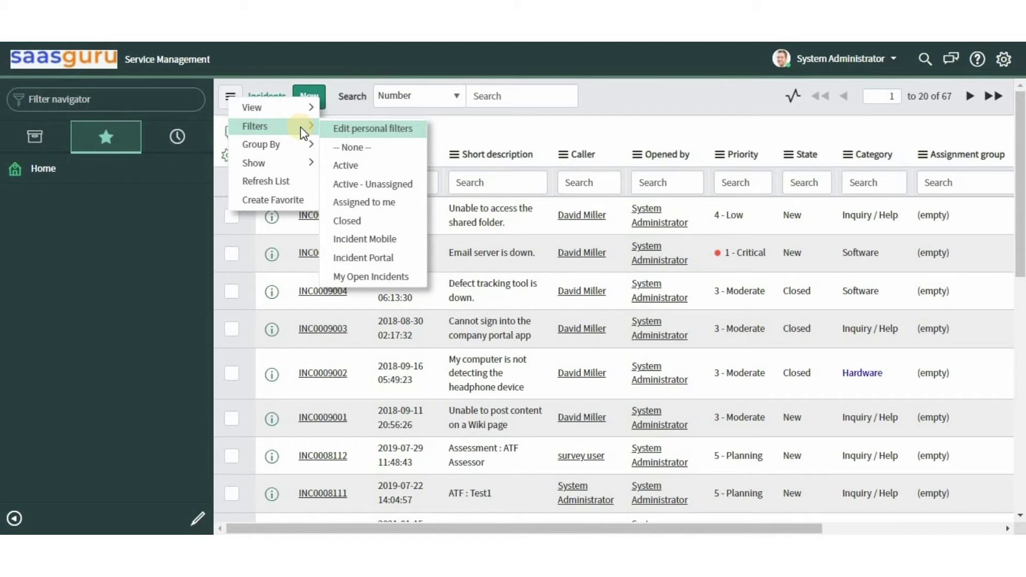
Step: Apply the Active - Unassigned saved filter to the incident list
{"action": "left_click", "coordinate": [538, 130]}
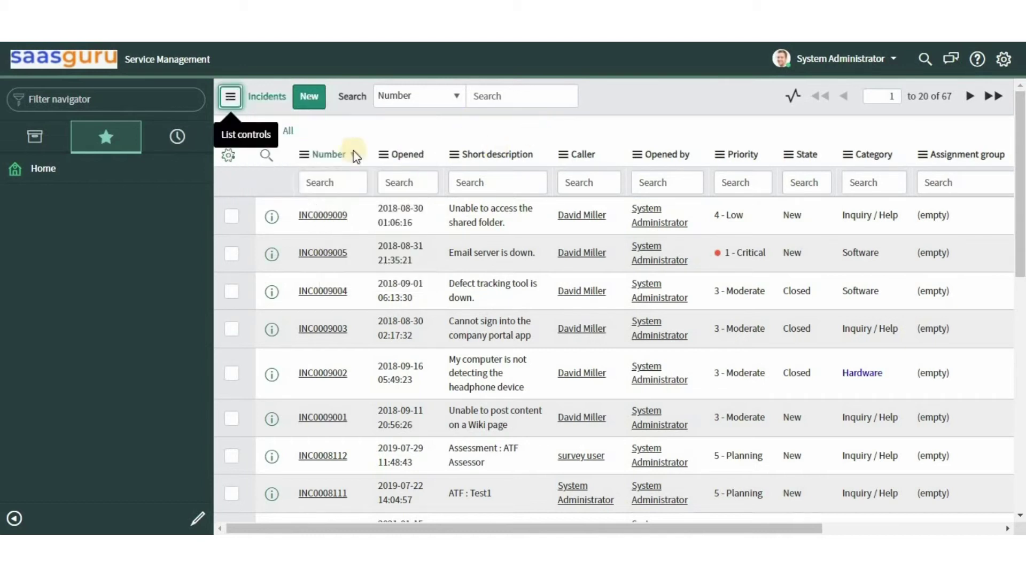
{"action": "left_click", "coordinate": [230, 97]}
{"action": "mouse_move", "coordinate": [294, 123]}
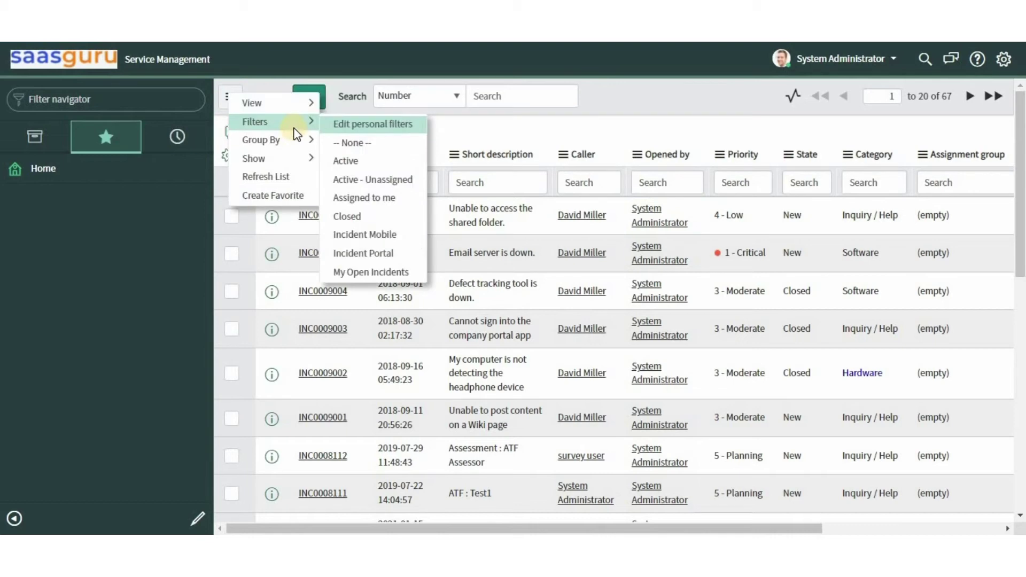
{"action": "left_click", "coordinate": [384, 182]}
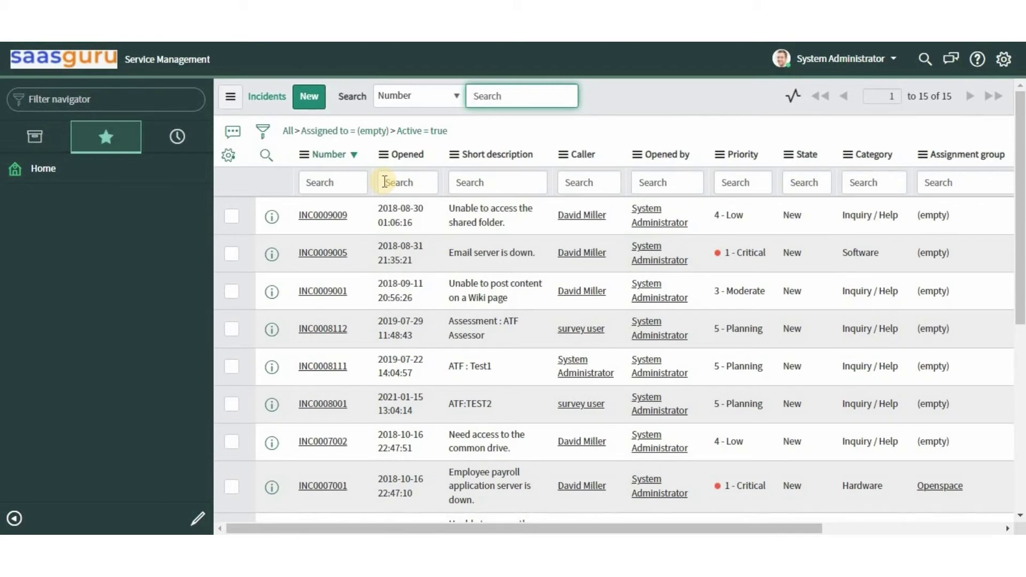
Step: Set the saved filter back to -- None -- to show all 67 incidents
{"action": "left_click", "coordinate": [231, 96]}
{"action": "mouse_move", "coordinate": [267, 117]}
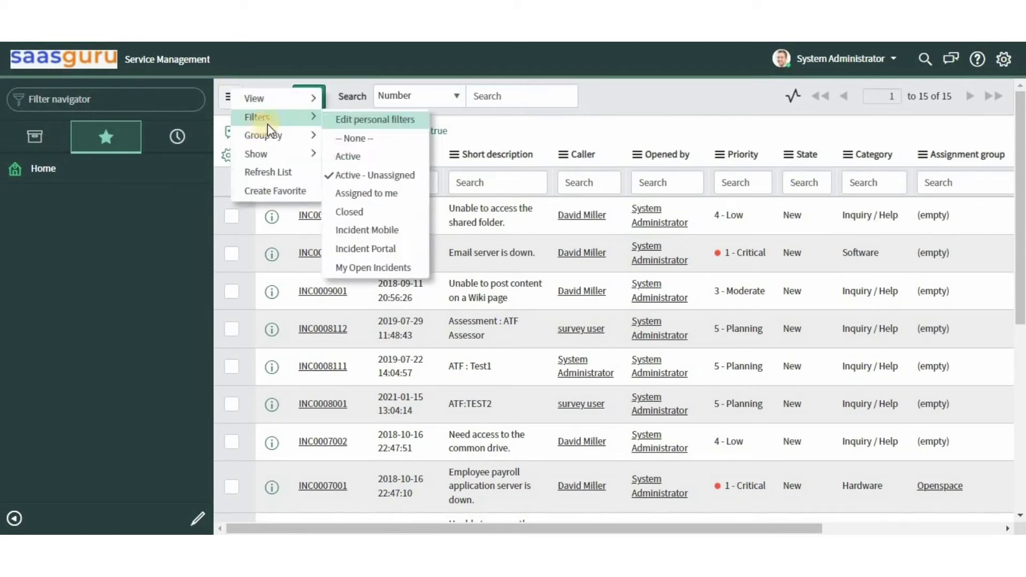
{"action": "left_click", "coordinate": [353, 140]}
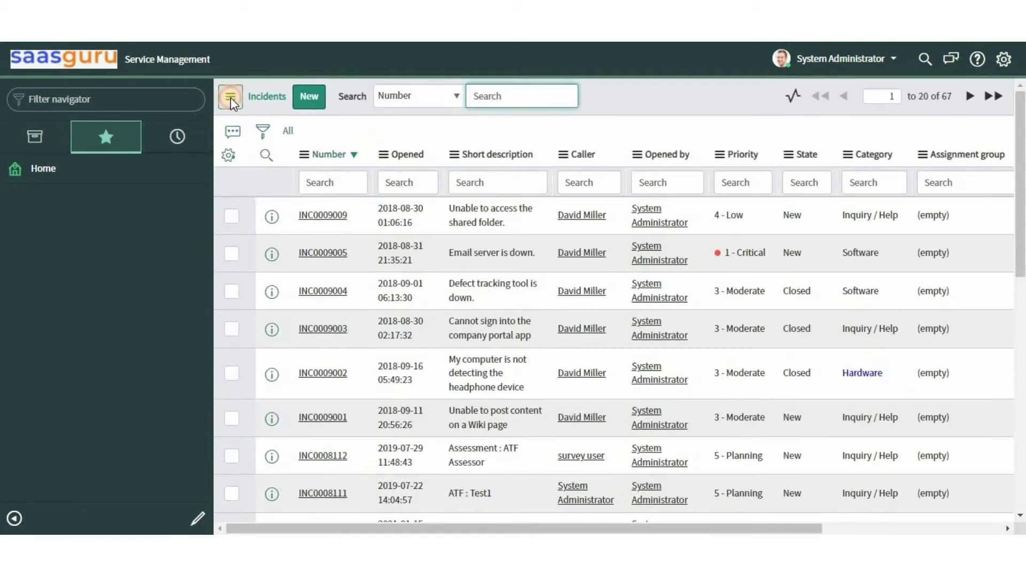
Step: Group the incident list by Category
{"action": "left_click", "coordinate": [230, 98]}
{"action": "mouse_move", "coordinate": [270, 143]}
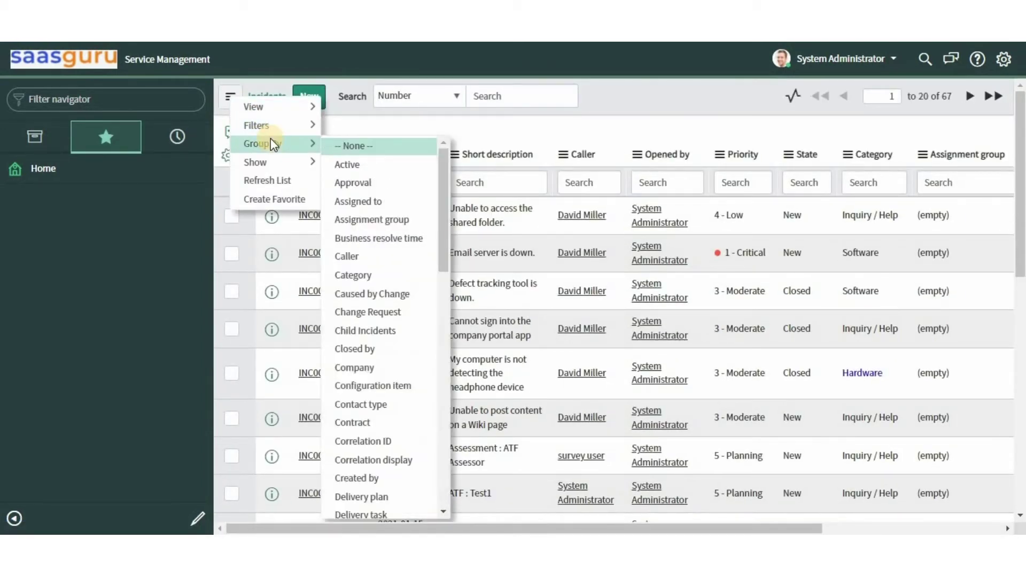
{"action": "left_click", "coordinate": [370, 276]}
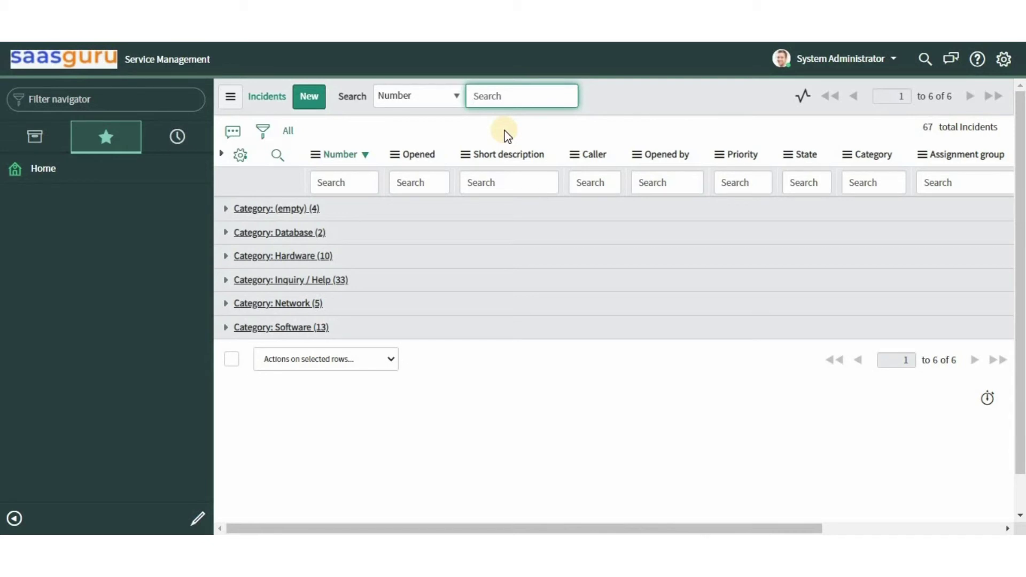
Step: Set Group By back to -- None -- for a flat list
{"action": "left_click", "coordinate": [231, 96]}
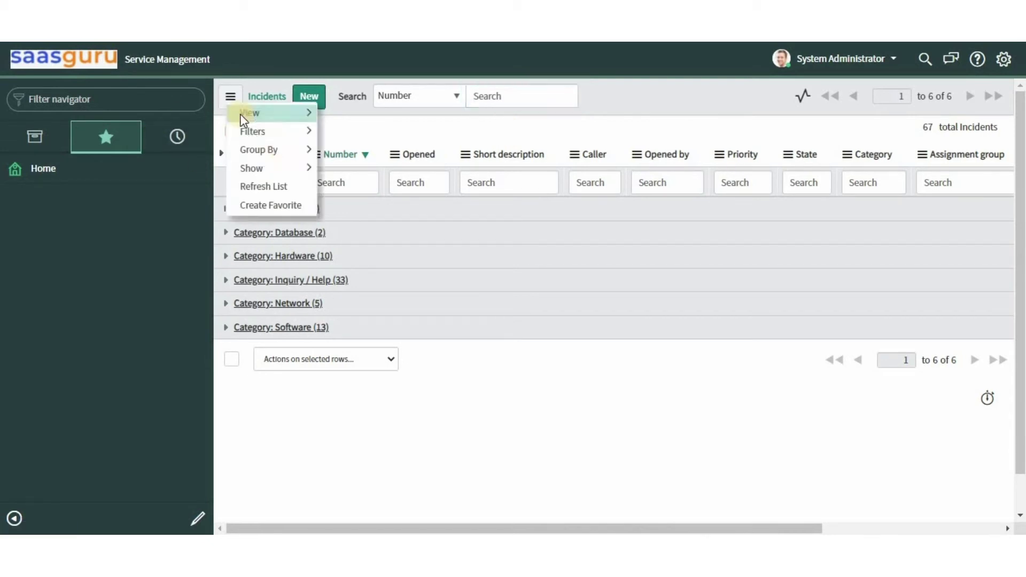
{"action": "mouse_move", "coordinate": [299, 147]}
{"action": "left_click", "coordinate": [369, 156]}
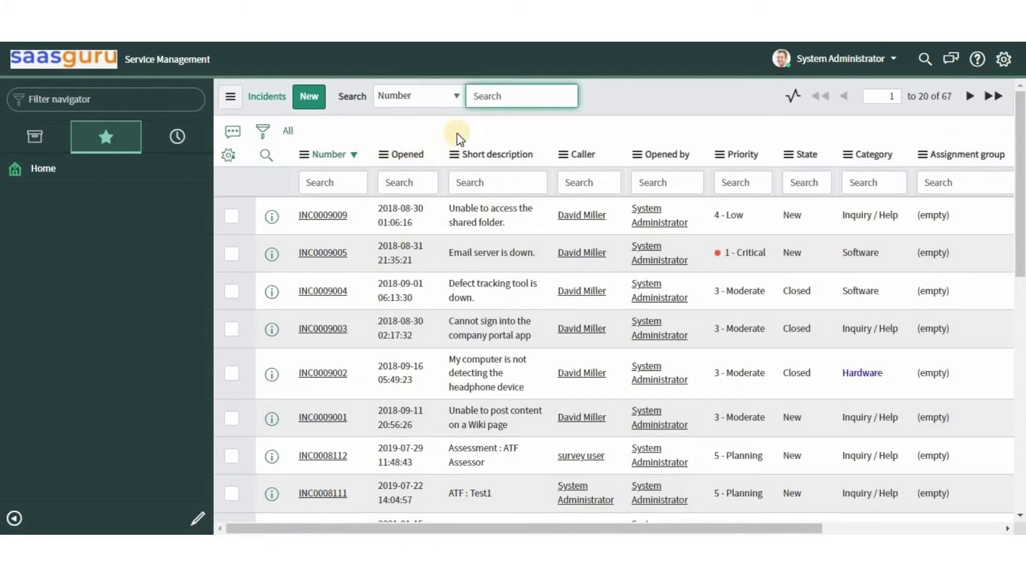
Step: Check the 20 rows-per-page setting, then refresh the incident list
{"action": "left_click", "coordinate": [230, 96]}
{"action": "mouse_move", "coordinate": [277, 159]}
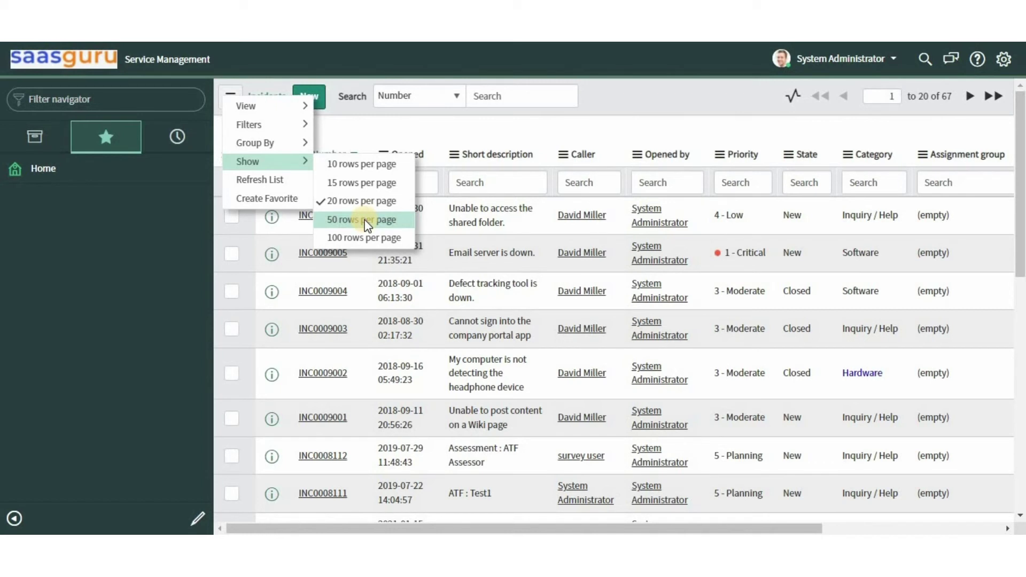
{"action": "left_click", "coordinate": [230, 96]}
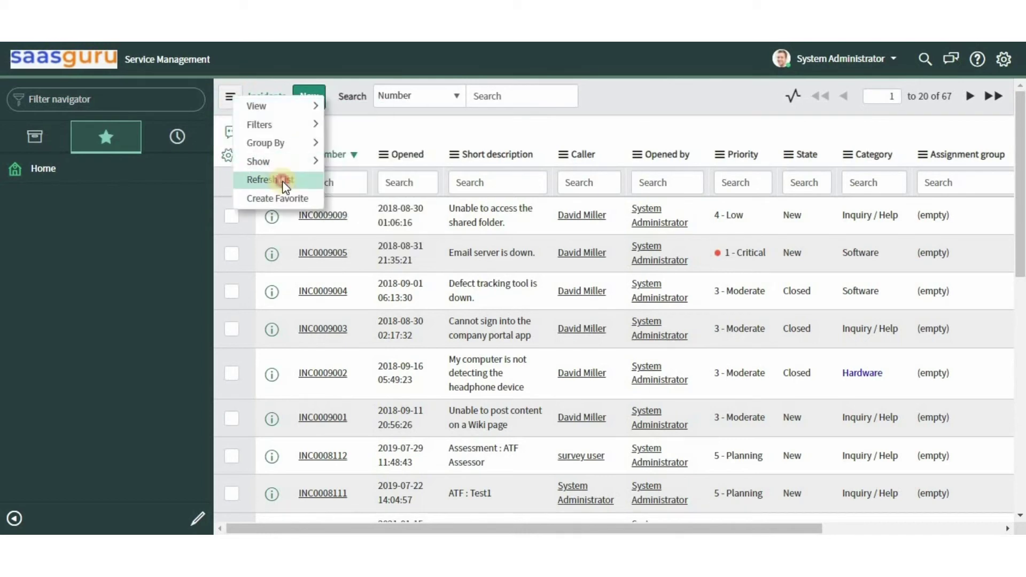
{"action": "left_click", "coordinate": [282, 180]}
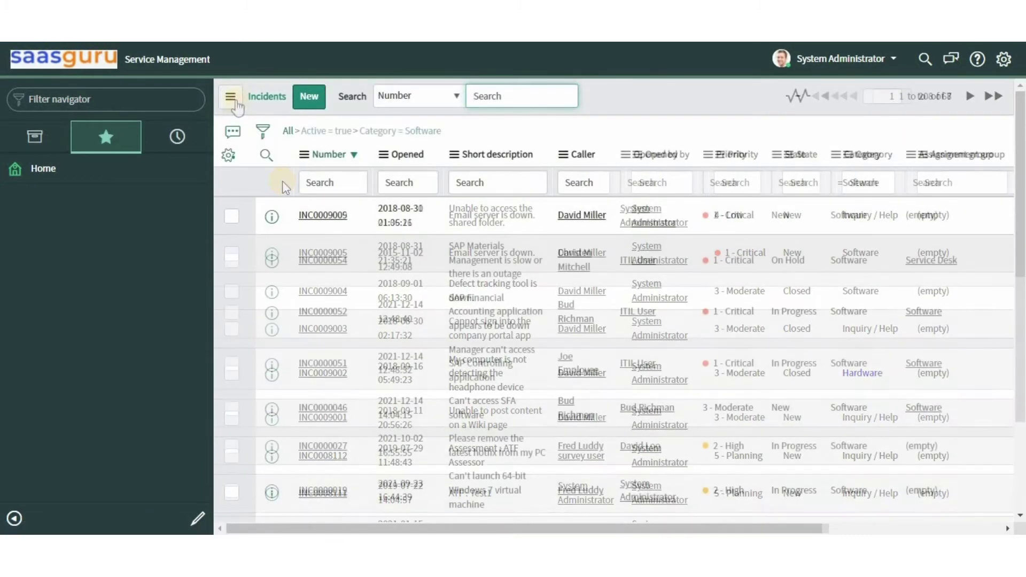
Step: Choose Create Favorite for the list of 8 active Software incidents
{"action": "left_click", "coordinate": [230, 96]}
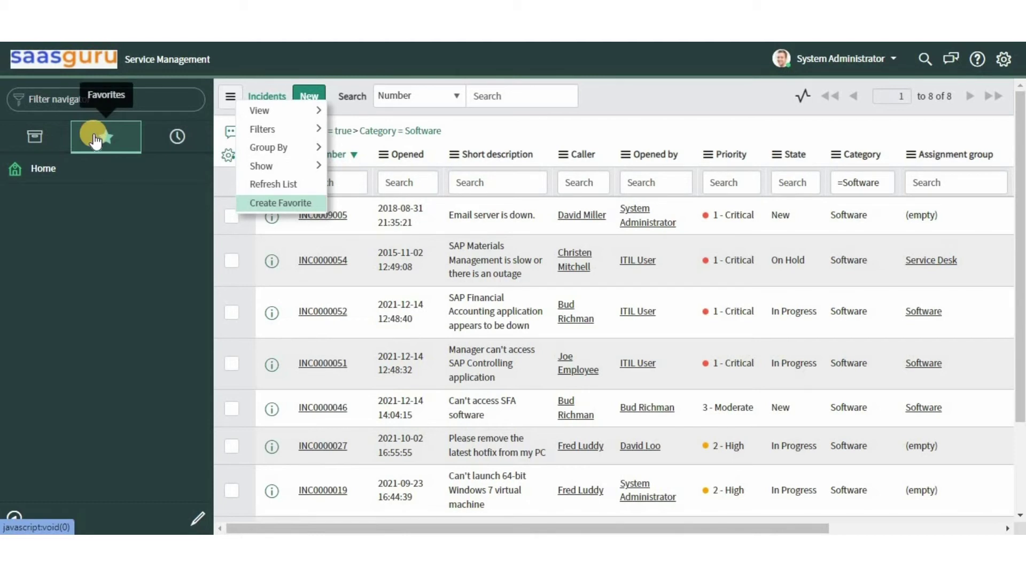
{"action": "left_click", "coordinate": [500, 132]}
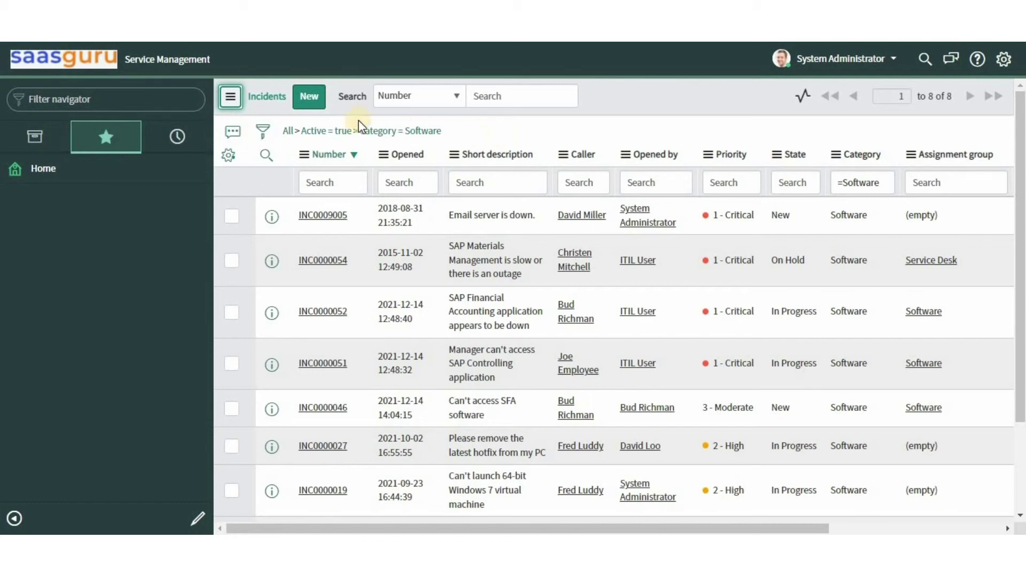
{"action": "left_click", "coordinate": [230, 96]}
{"action": "left_click", "coordinate": [277, 205]}
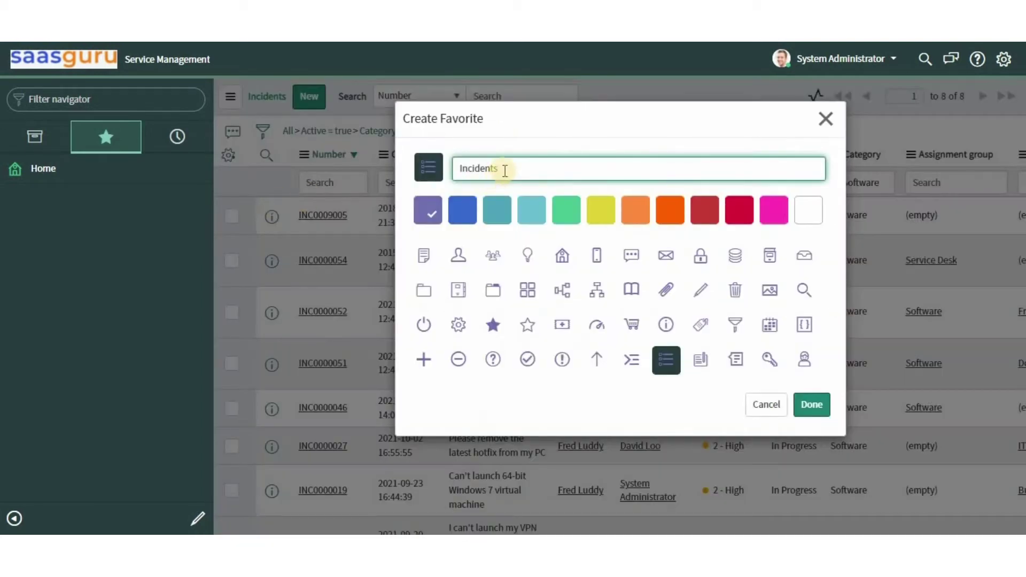
Step: Name the favorite 'Active Software Incidents' with a light teal colour and check-circle icon
{"action": "left_click_drag", "start_coordinate": [504, 170], "coordinate": [457, 168]}
{"action": "type", "text": "Active Software Incidents"}
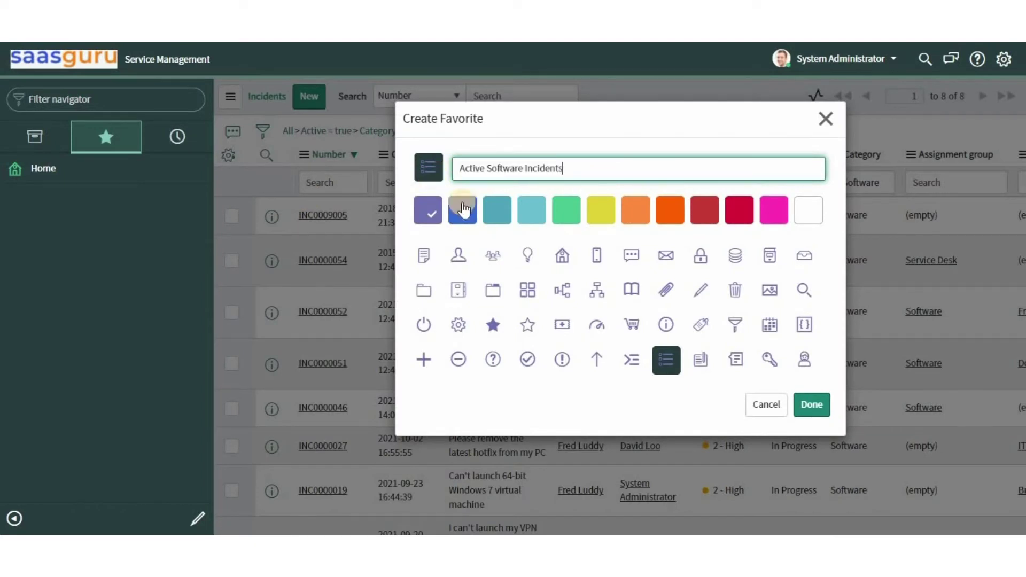
{"action": "left_click", "coordinate": [532, 209]}
{"action": "left_click", "coordinate": [527, 359]}
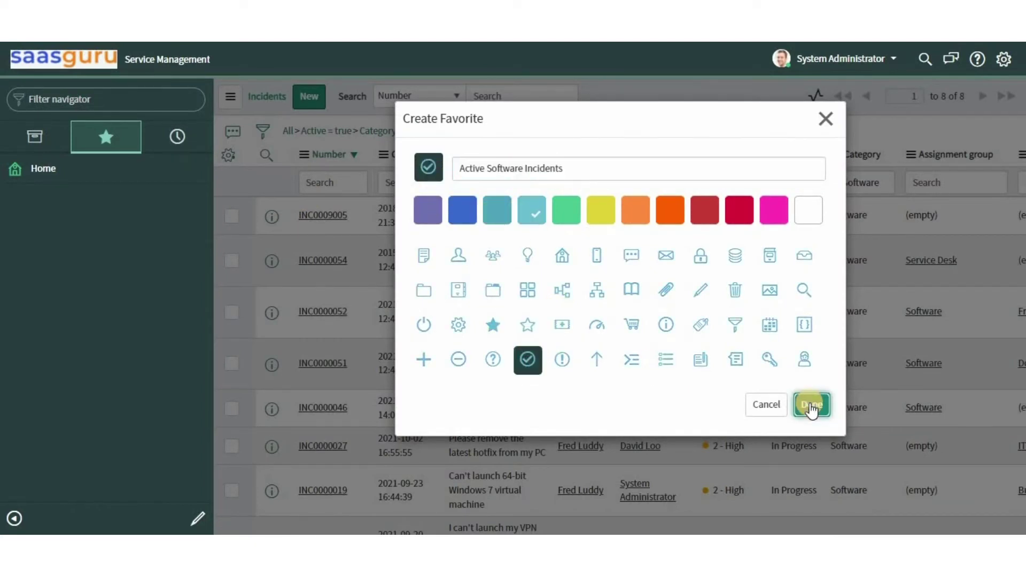
Step: Save the favorite and open Active Software Incidents from the favorites list
{"action": "left_click", "coordinate": [811, 407]}
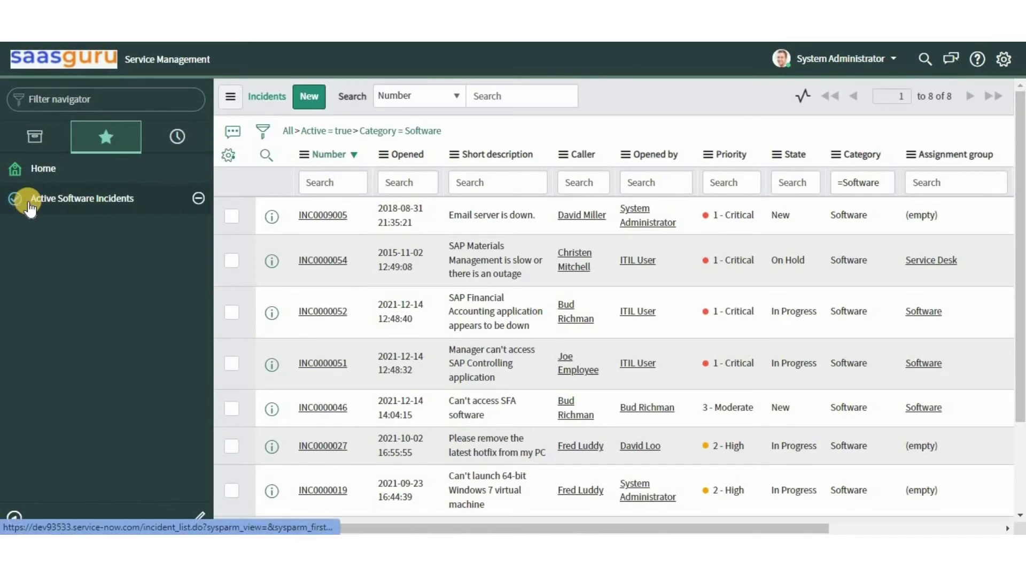
{"action": "left_click", "coordinate": [58, 201]}
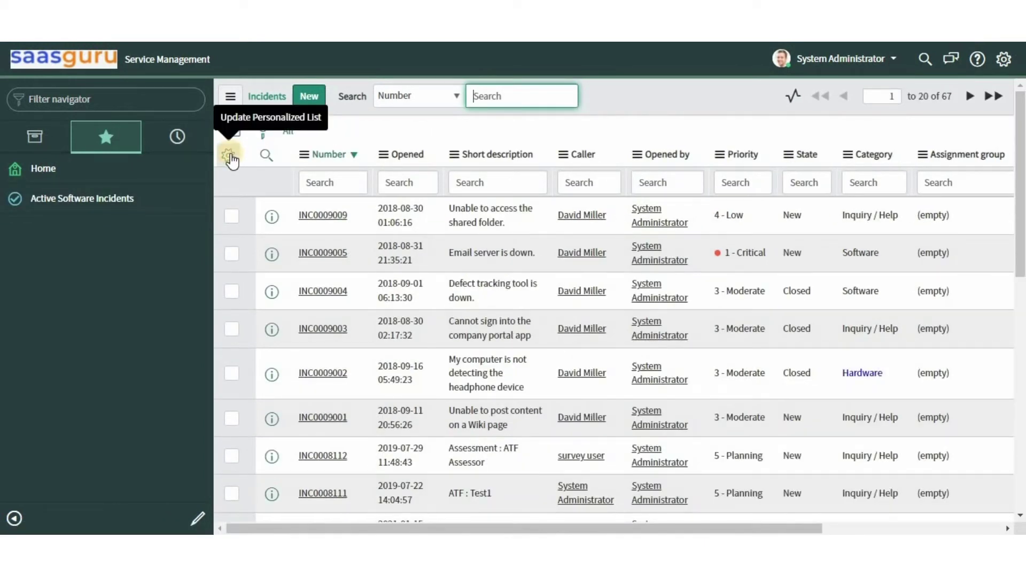
{"action": "left_click", "coordinate": [230, 156]}
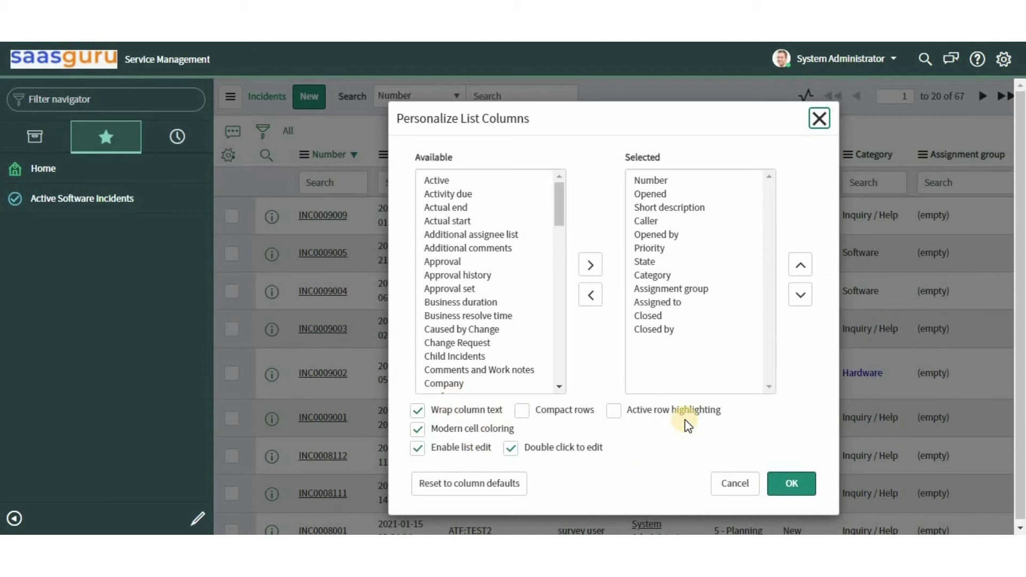
Step: Move Updated and Updated by into the selected columns and apply the change
{"action": "left_click", "coordinate": [559, 360]}
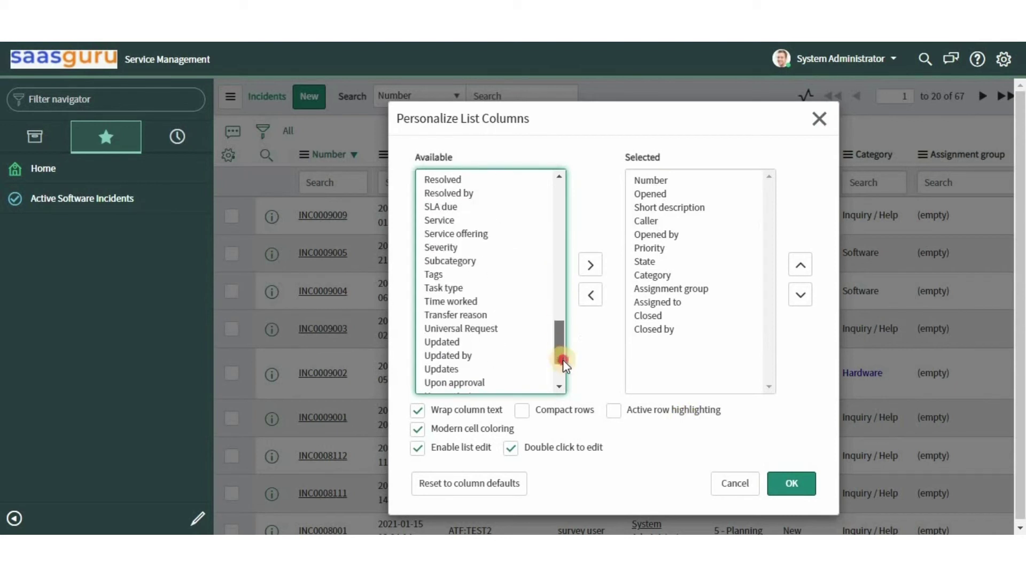
{"action": "double_click", "coordinate": [448, 343]}
{"action": "double_click", "coordinate": [448, 343]}
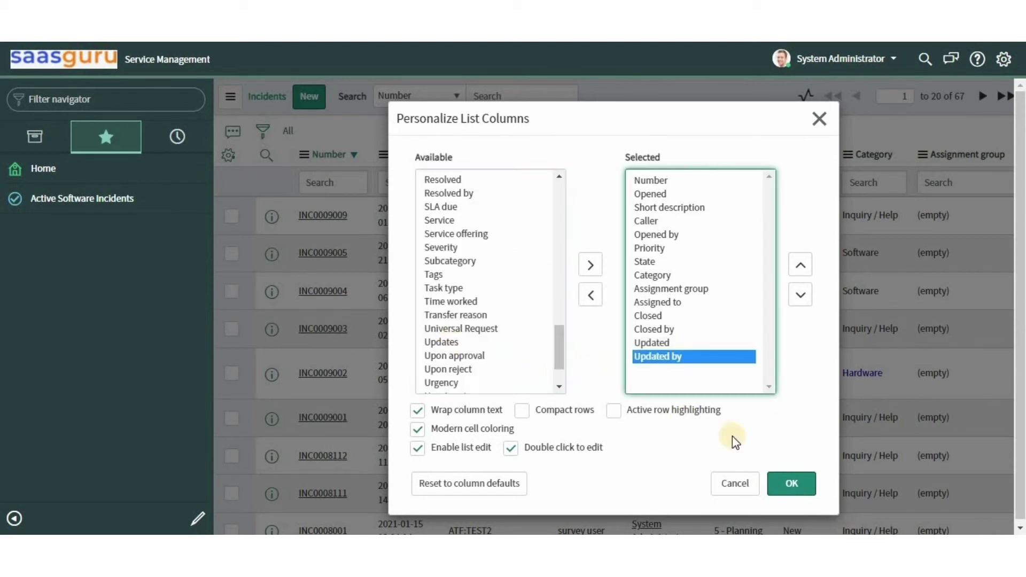
{"action": "left_click", "coordinate": [793, 491]}
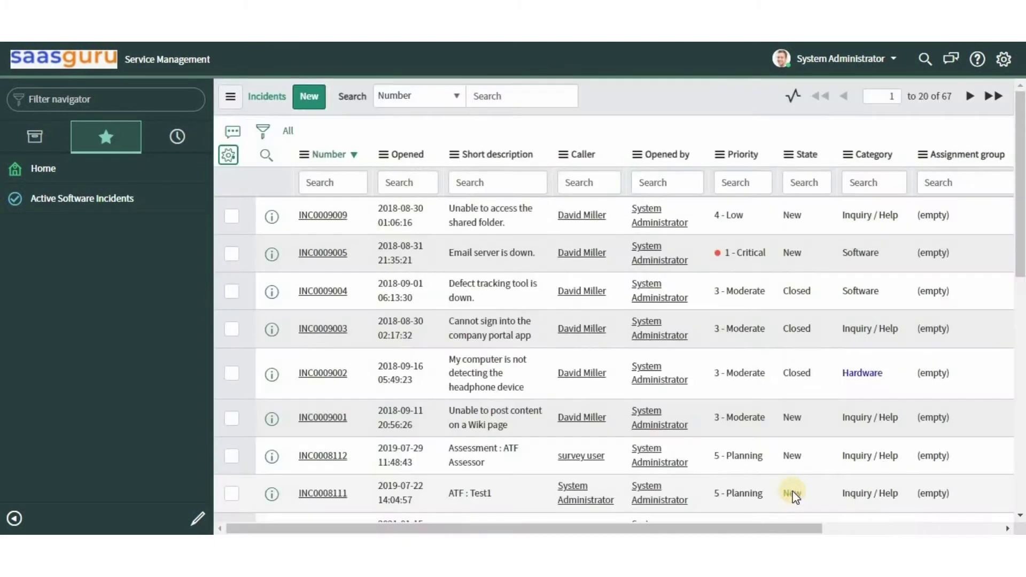
{"action": "left_click", "coordinate": [839, 529]}
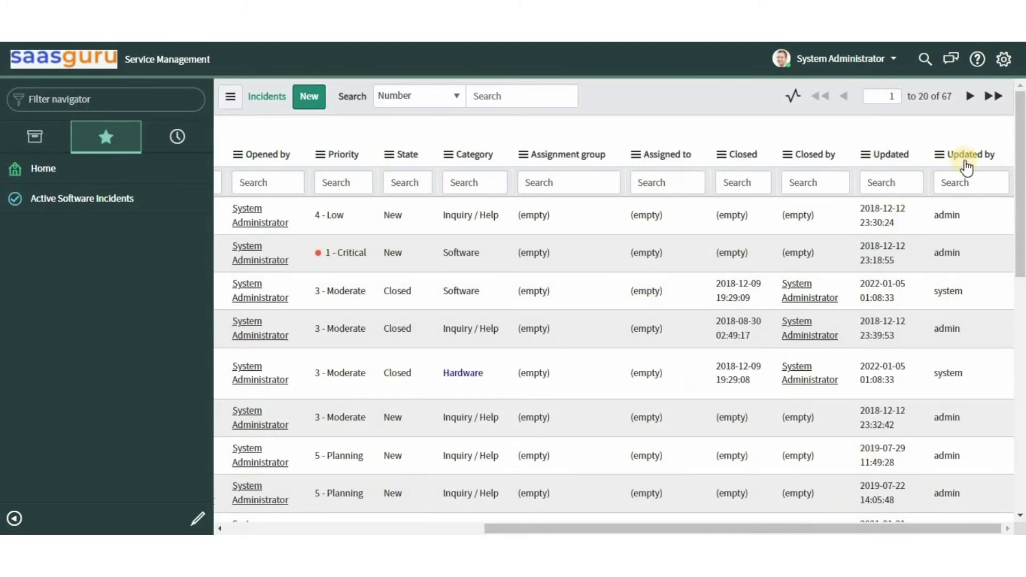
Step: Sort the incidents by Opened date, oldest first
{"action": "left_click", "coordinate": [449, 528]}
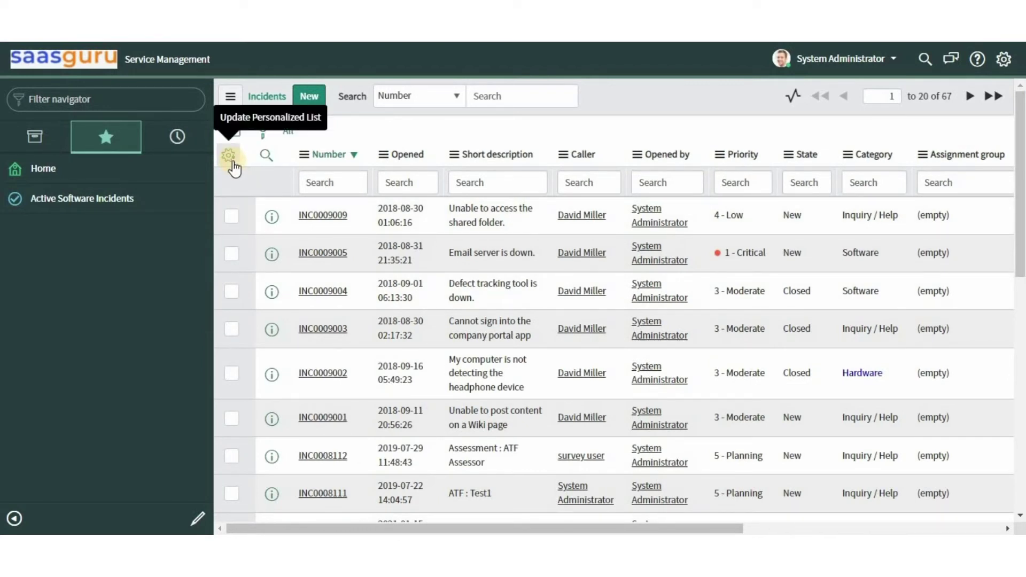
{"action": "left_click", "coordinate": [407, 156]}
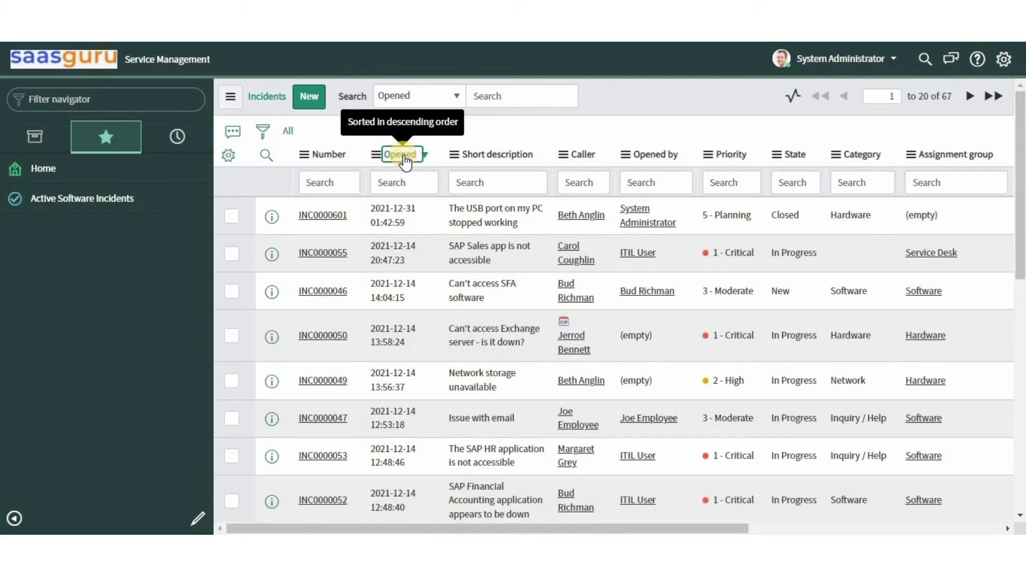
{"action": "left_click", "coordinate": [404, 157]}
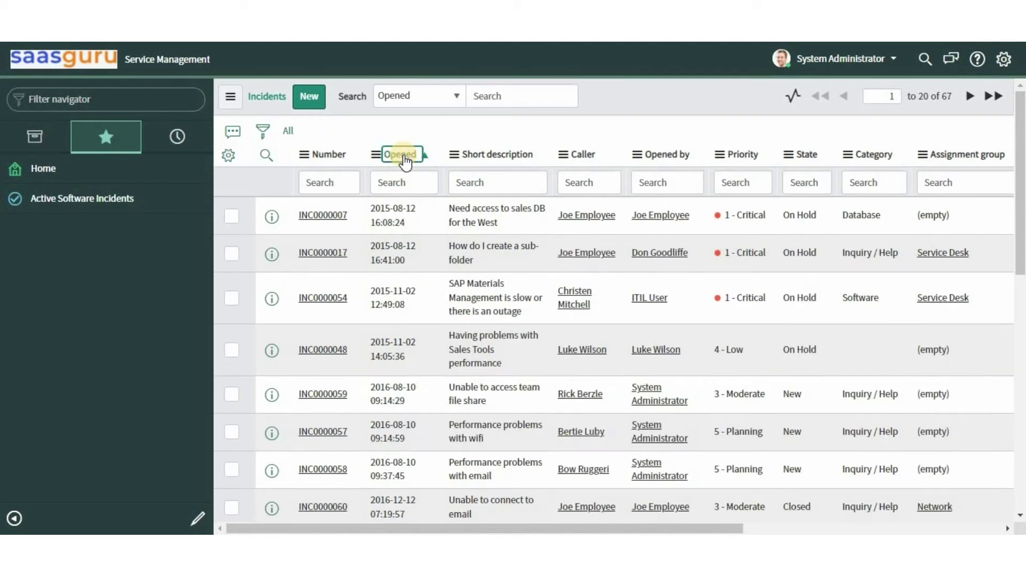
{"action": "left_click", "coordinate": [455, 154]}
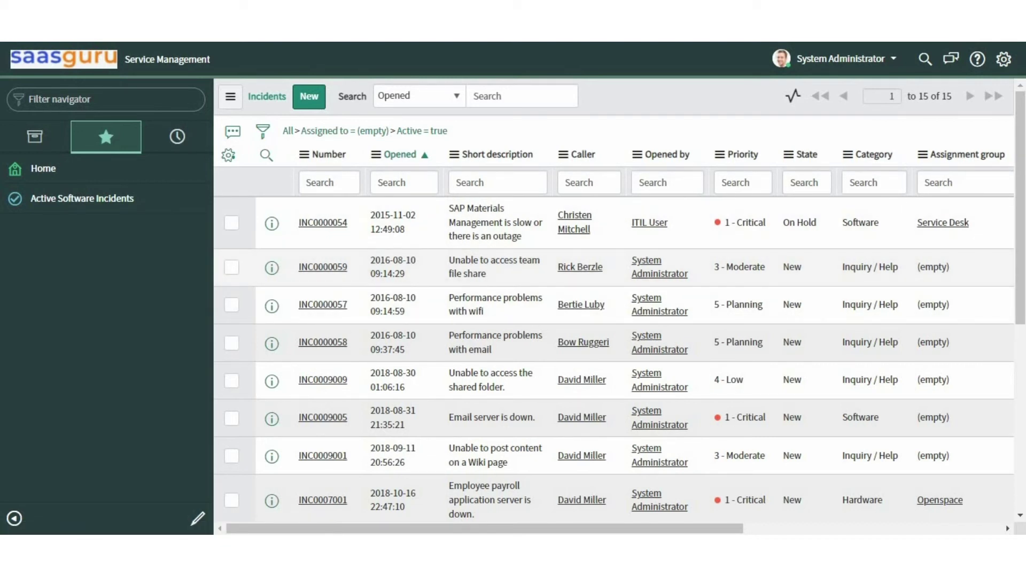
Step: Filter out the Inquiry / Help category and show only 1 - Critical priority incidents
{"action": "right_click", "coordinate": [877, 272]}
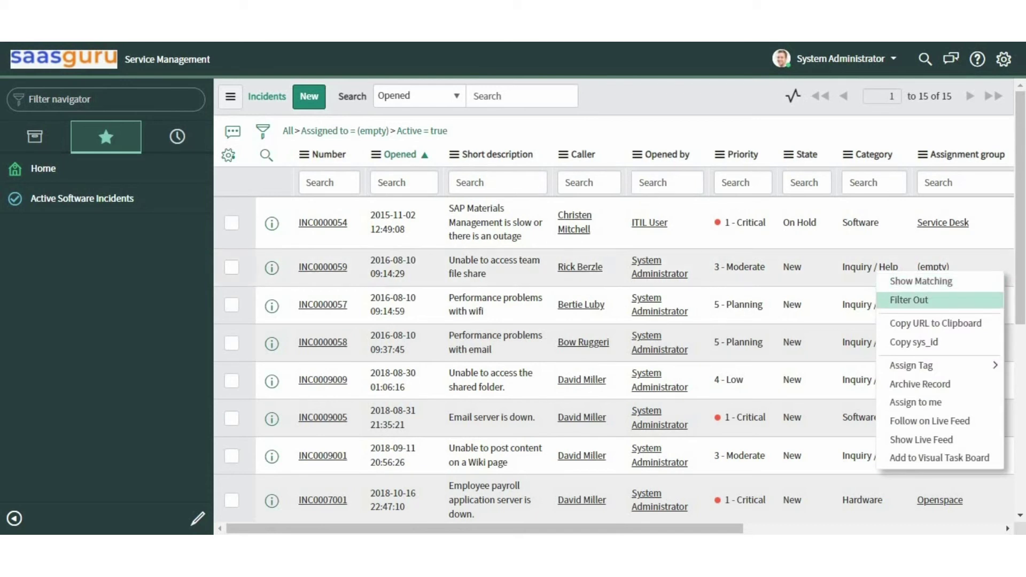
{"action": "left_click", "coordinate": [909, 299]}
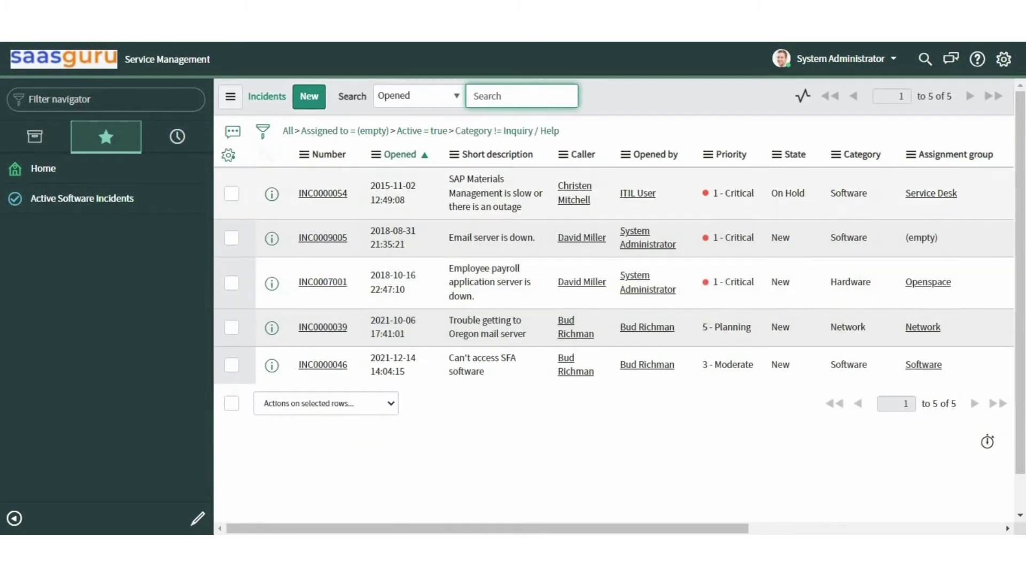
{"action": "right_click", "coordinate": [732, 203]}
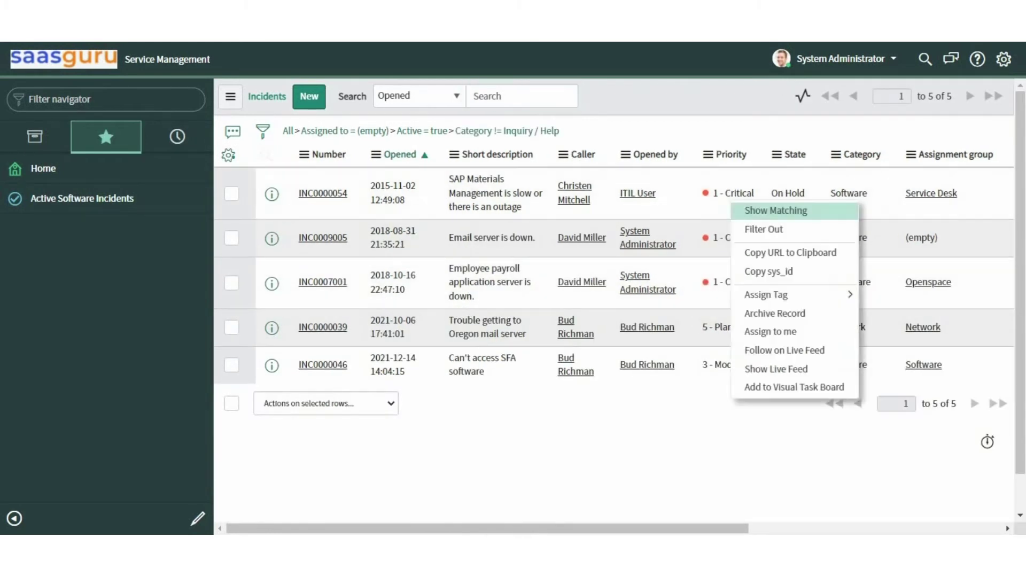
{"action": "left_click", "coordinate": [757, 211]}
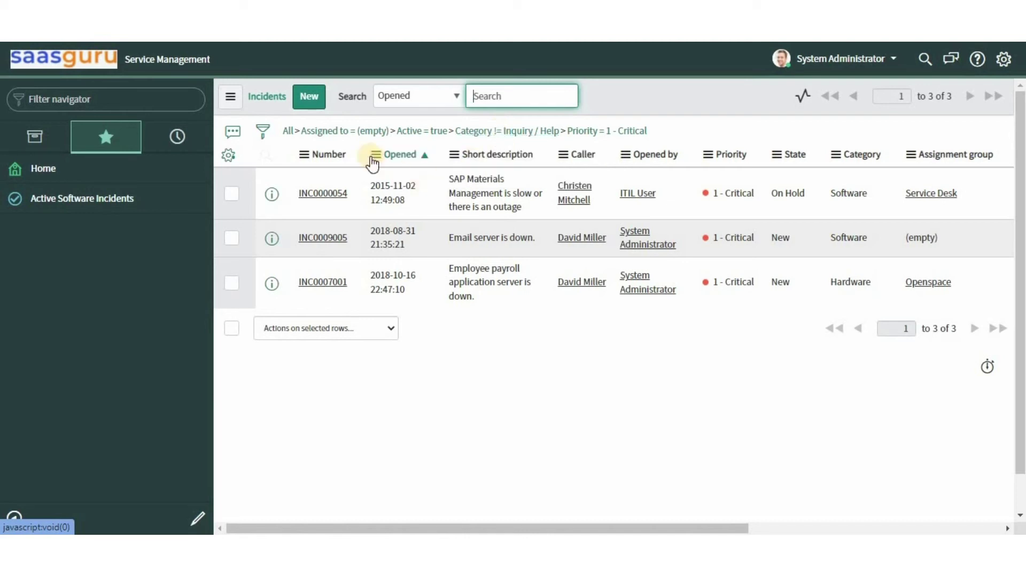
Step: Remove and re-apply the Category != Inquiry / Help breadcrumb, then open the condition builder
{"action": "left_click", "coordinate": [450, 132]}
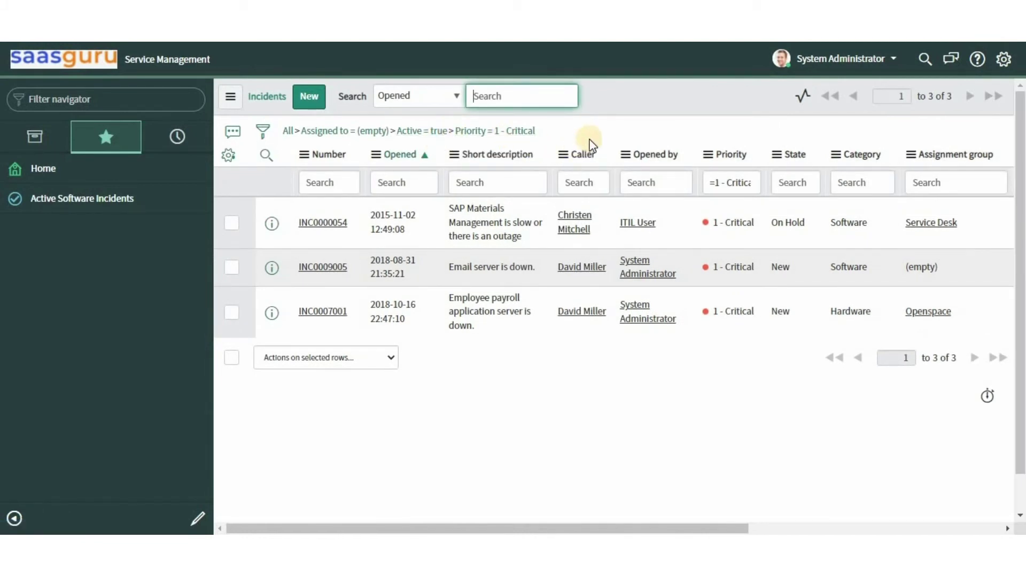
{"action": "left_click", "coordinate": [517, 138]}
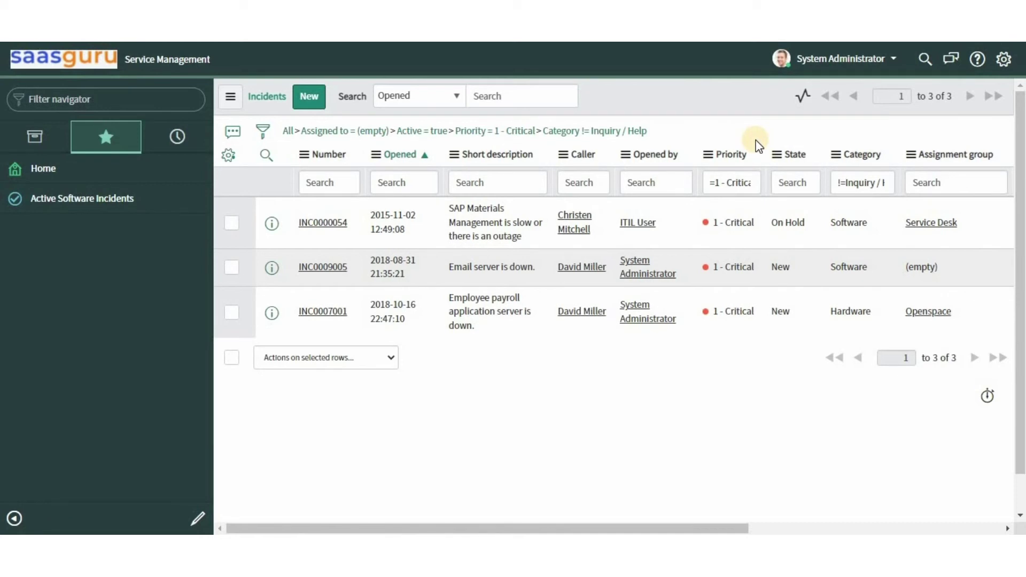
{"action": "left_click", "coordinate": [263, 131]}
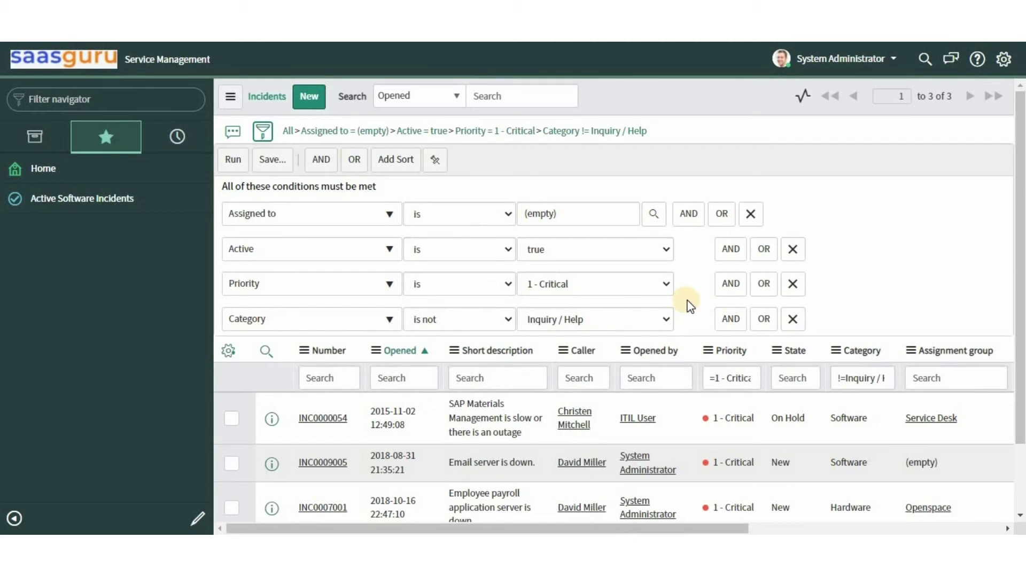
Step: Delete the Category is not Inquiry / Help condition and add an OR condition for Priority 2 - High
{"action": "left_click", "coordinate": [792, 320]}
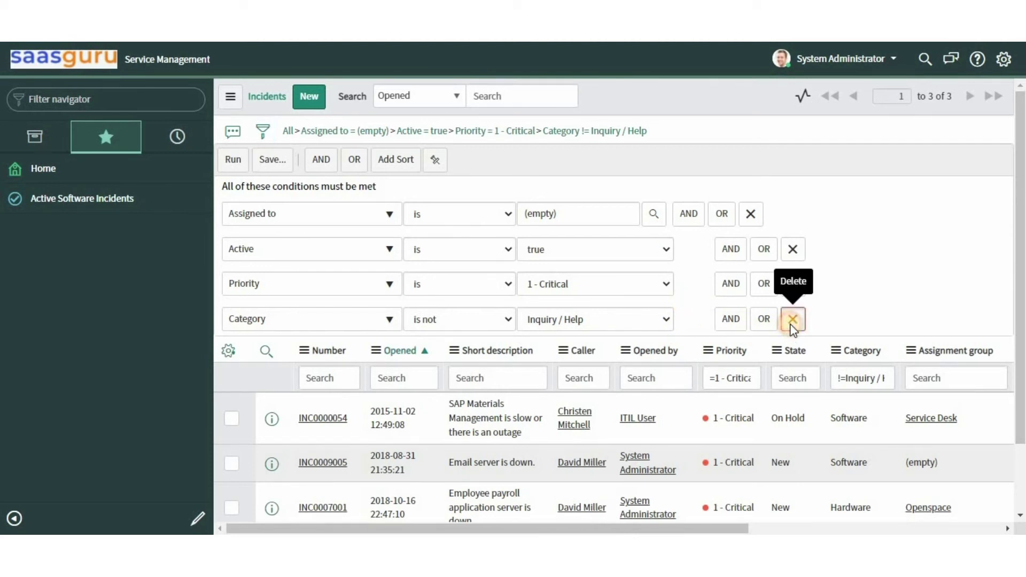
{"action": "left_click", "coordinate": [764, 284]}
{"action": "left_click", "coordinate": [607, 314]}
{"action": "left_click", "coordinate": [586, 358]}
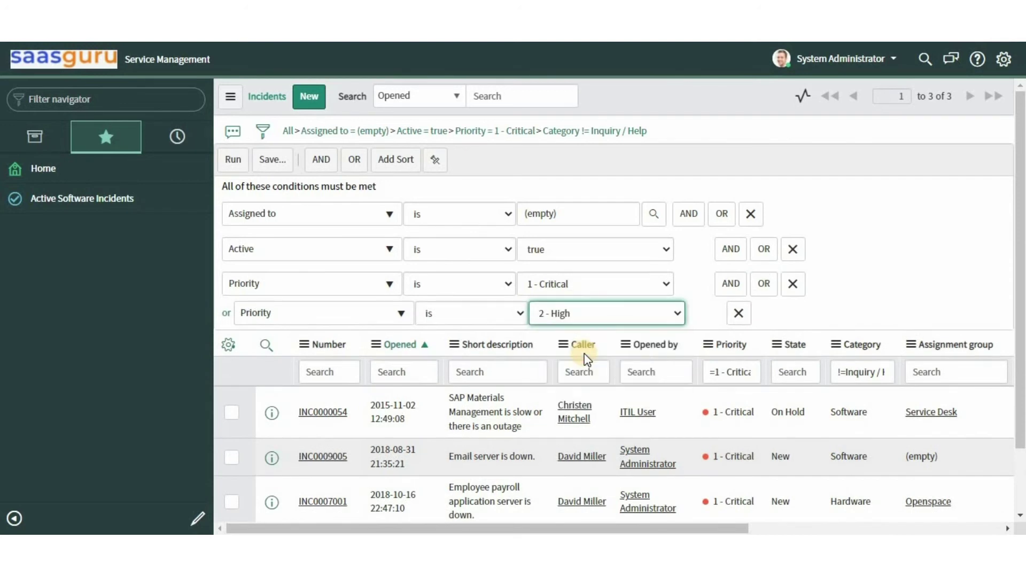
Step: Add a sort on Opened, a to z, and run the filter
{"action": "left_click", "coordinate": [399, 169]}
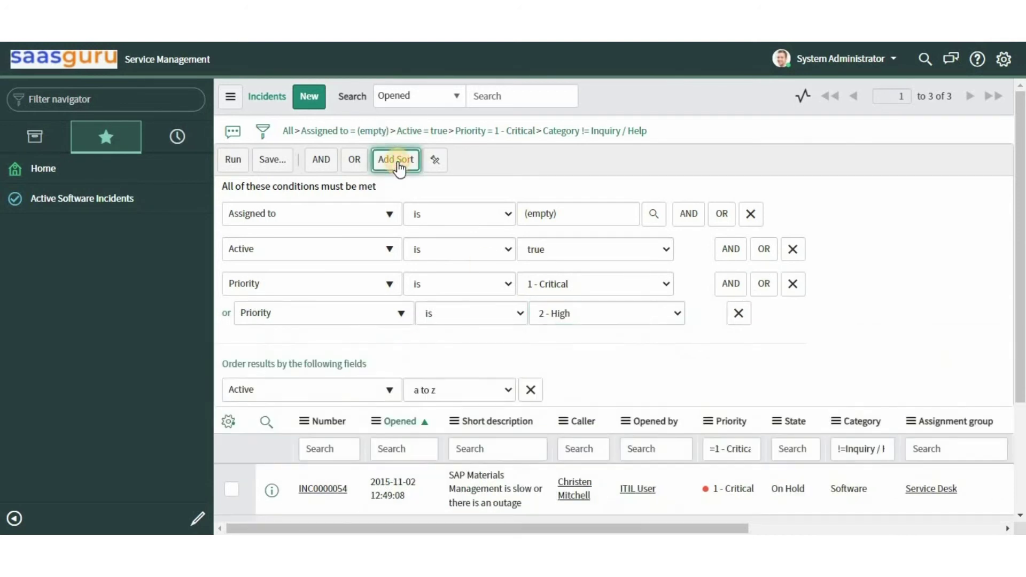
{"action": "left_click", "coordinate": [325, 392]}
{"action": "type", "text": "ope"}
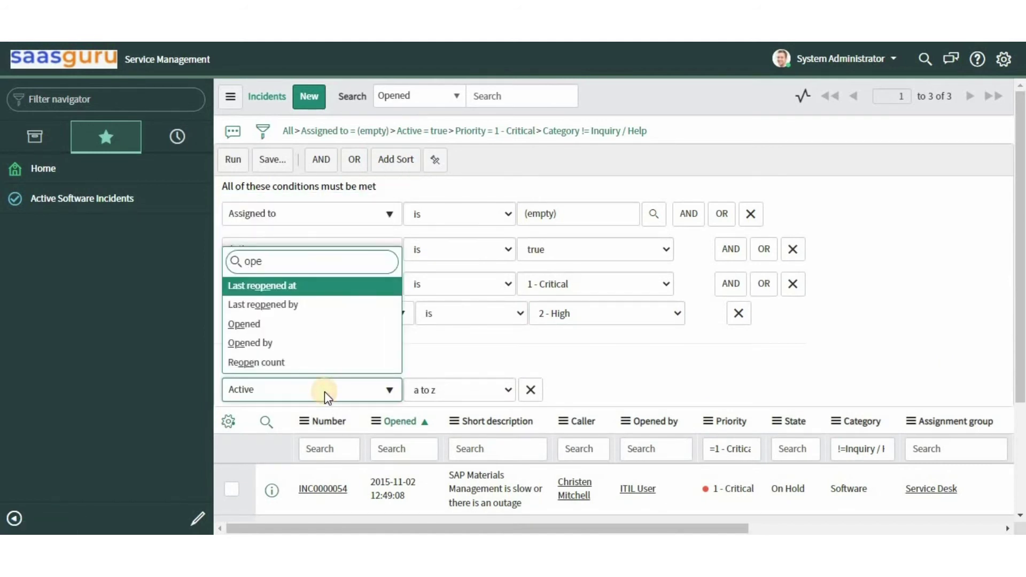
{"action": "key", "text": "Down"}
{"action": "key", "text": "Down"}
{"action": "key", "text": "Return"}
{"action": "left_click", "coordinate": [234, 162]}
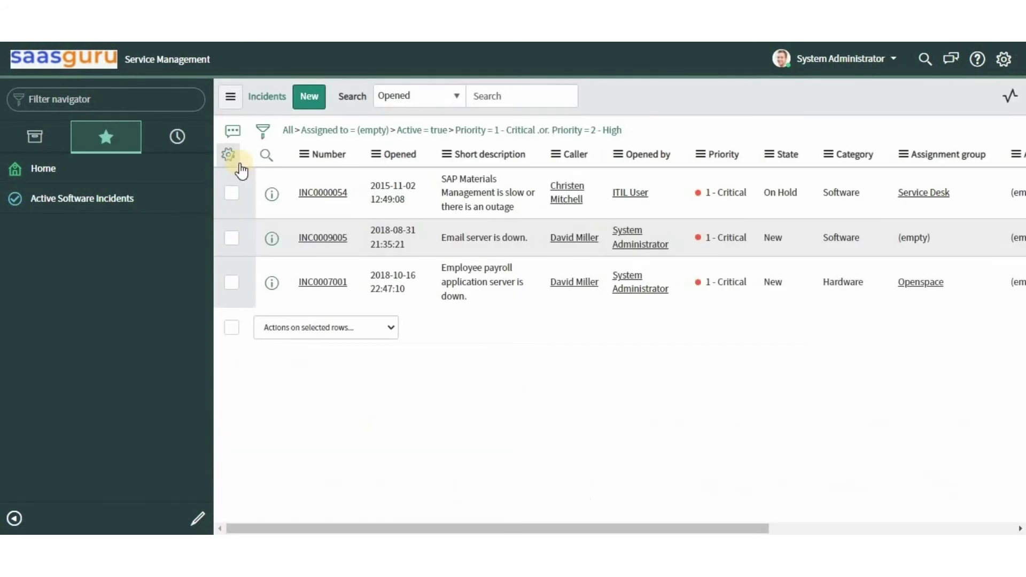
Step: Save the current filter as 'Unassigned Active P1-P2 INC', visible to Me
{"action": "left_click", "coordinate": [262, 131]}
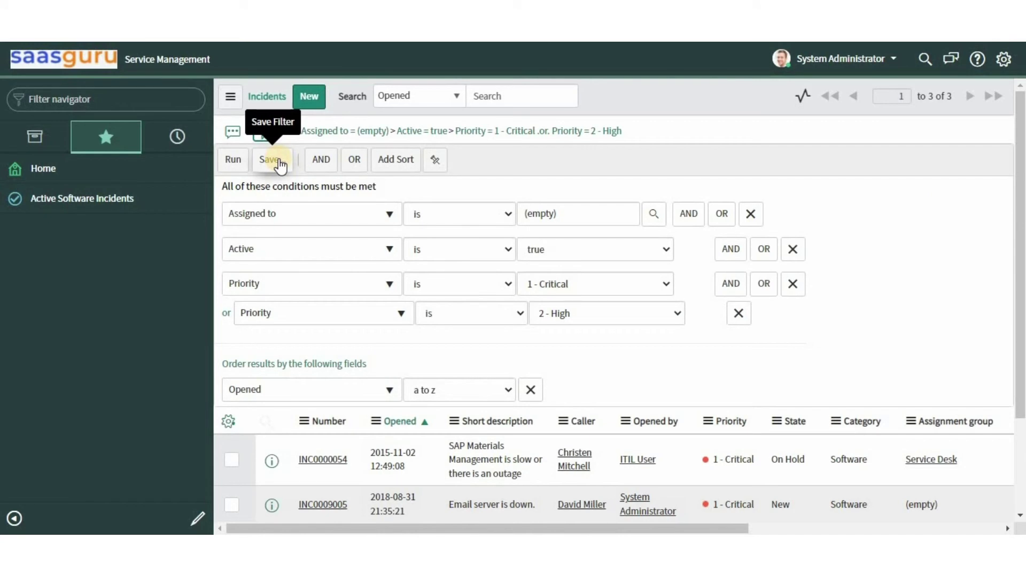
{"action": "left_click", "coordinate": [278, 160]}
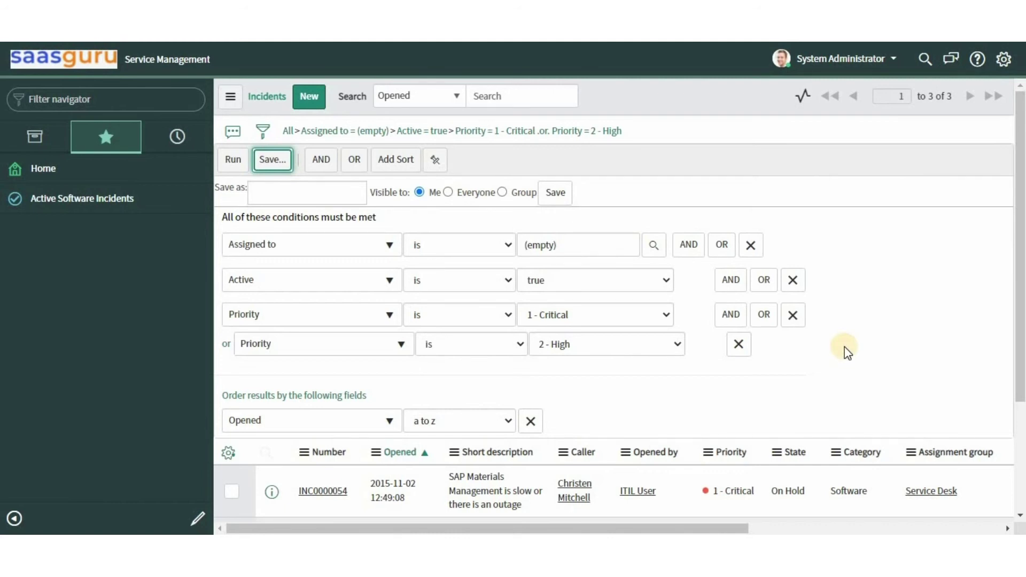
{"action": "left_click", "coordinate": [304, 186]}
{"action": "type", "text": "Unassigned Active P1-P2 INC"}
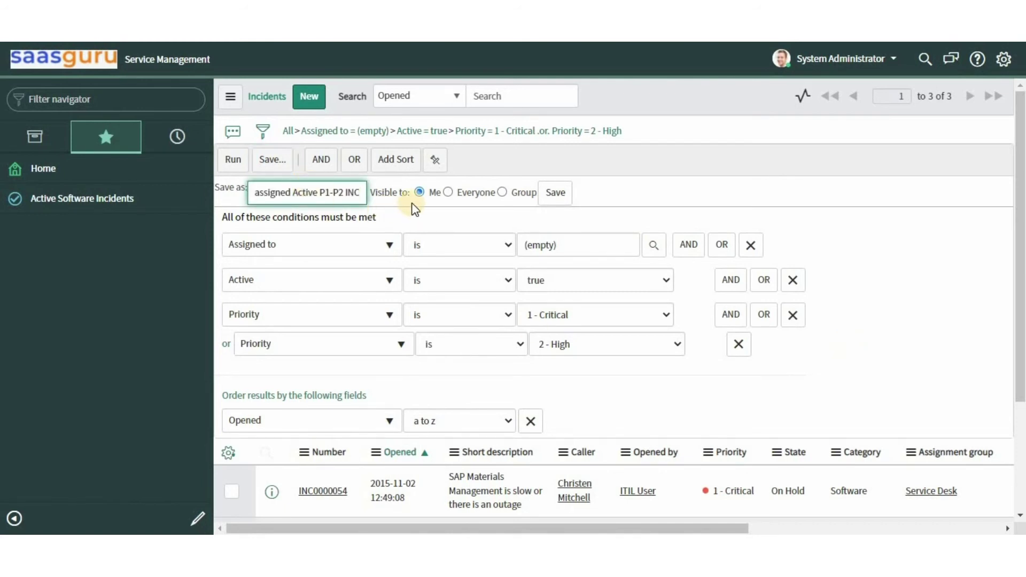
{"action": "left_click", "coordinate": [555, 195]}
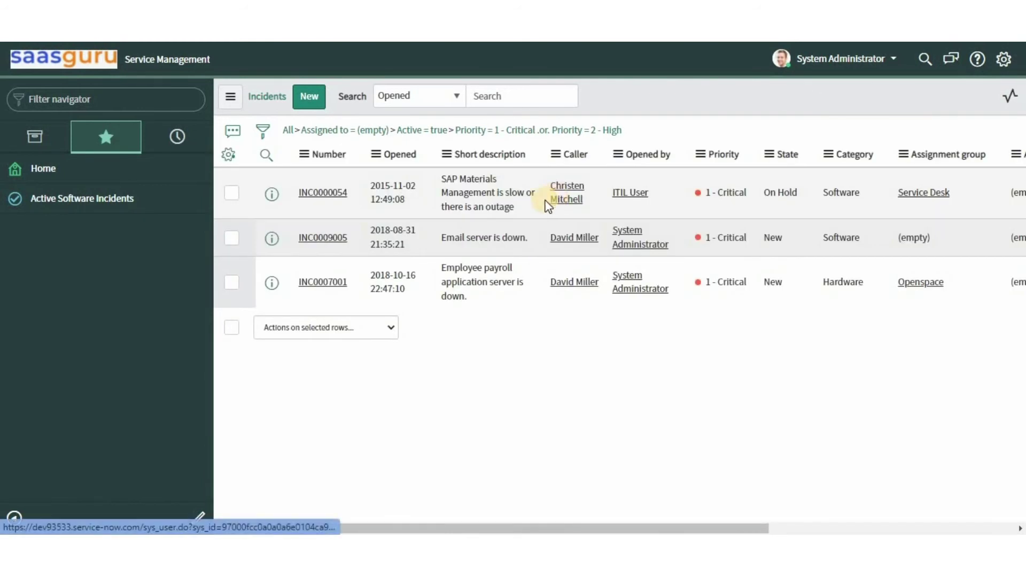
Step: Choose the -- None -- filter from the list title menu to show all 67 incidents
{"action": "left_click", "coordinate": [231, 98]}
{"action": "mouse_move", "coordinate": [258, 128]}
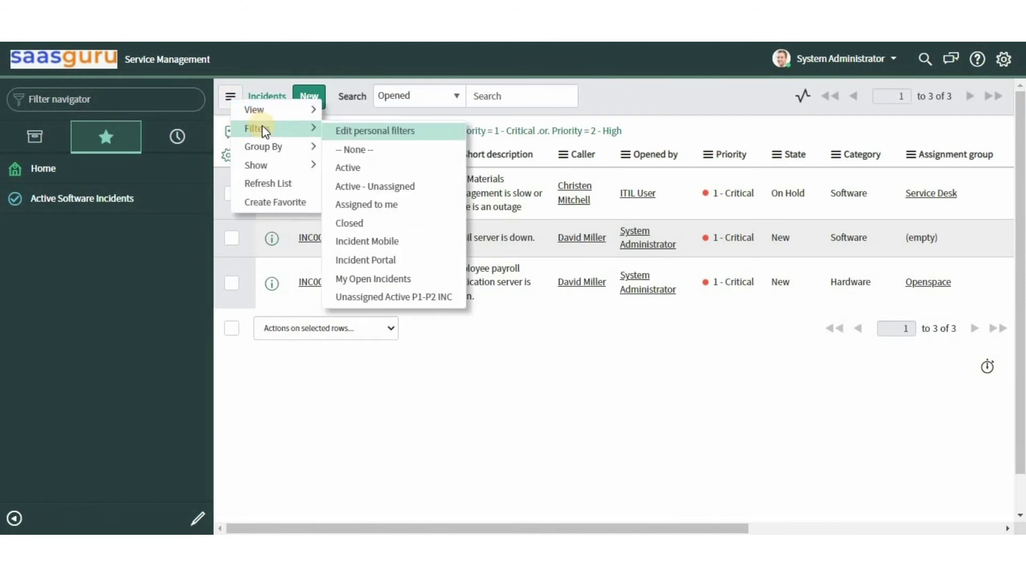
{"action": "left_click", "coordinate": [413, 296]}
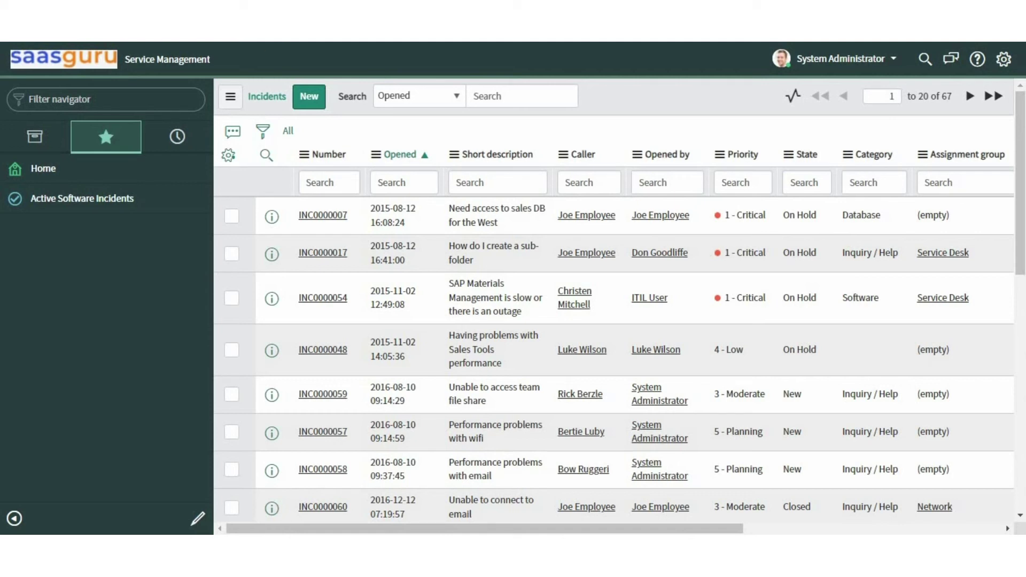
{"action": "left_click", "coordinate": [420, 104]}
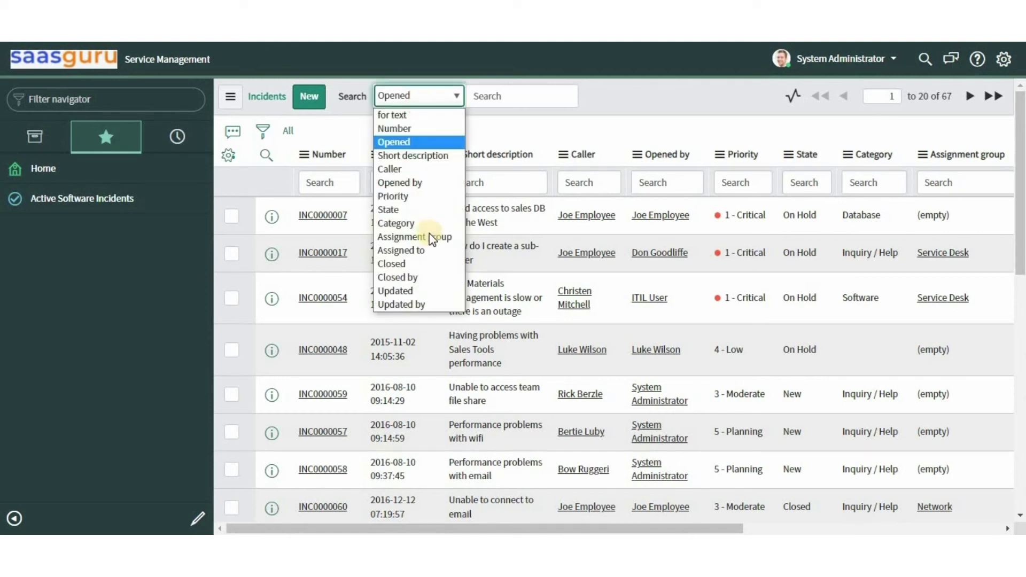
{"action": "left_click", "coordinate": [432, 144]}
{"action": "left_click", "coordinate": [526, 92]}
{"action": "type", "text": "12-01-2021"}
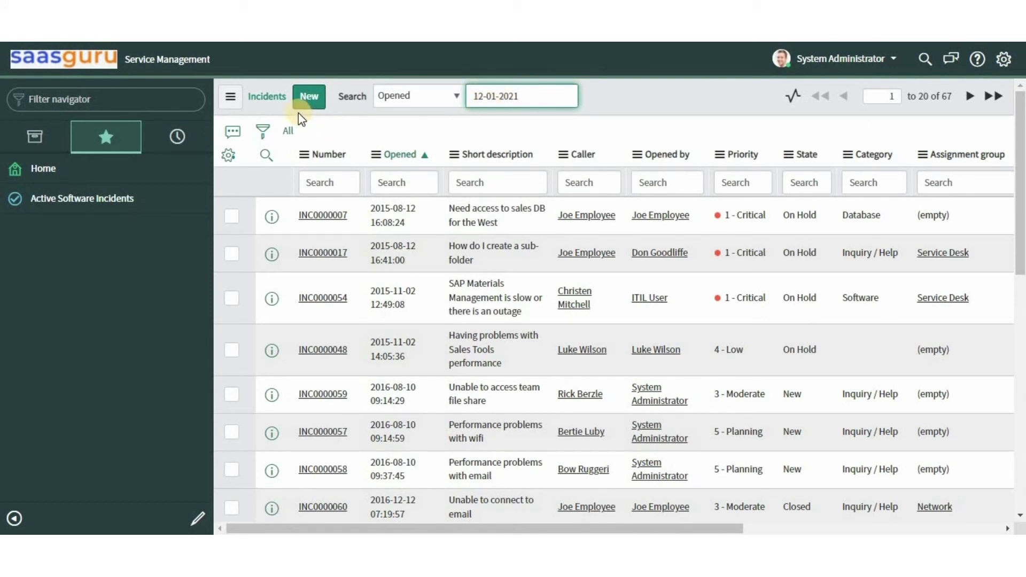
{"action": "key", "text": "ctrl+a"}
{"action": "key", "text": "BackSpace"}
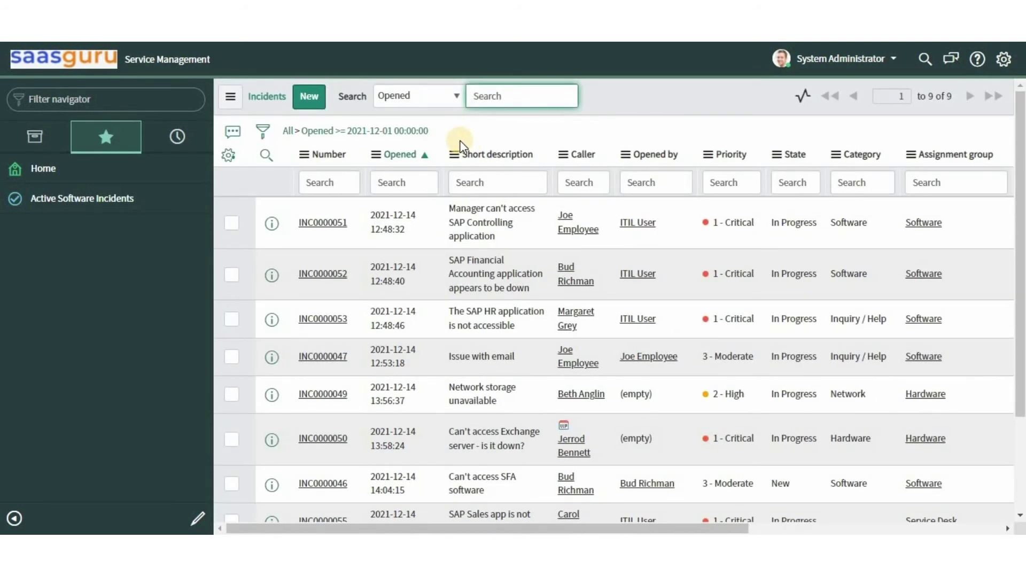
{"action": "left_click", "coordinate": [262, 131]}
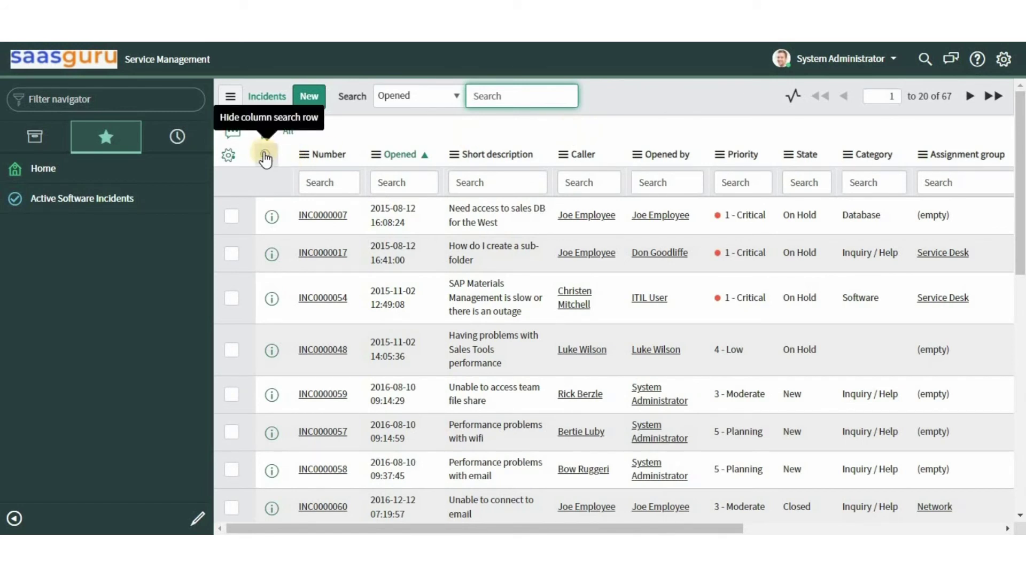
Step: Toggle the column search row, then try the Short description searches *server and %ware
{"action": "left_click", "coordinate": [265, 157]}
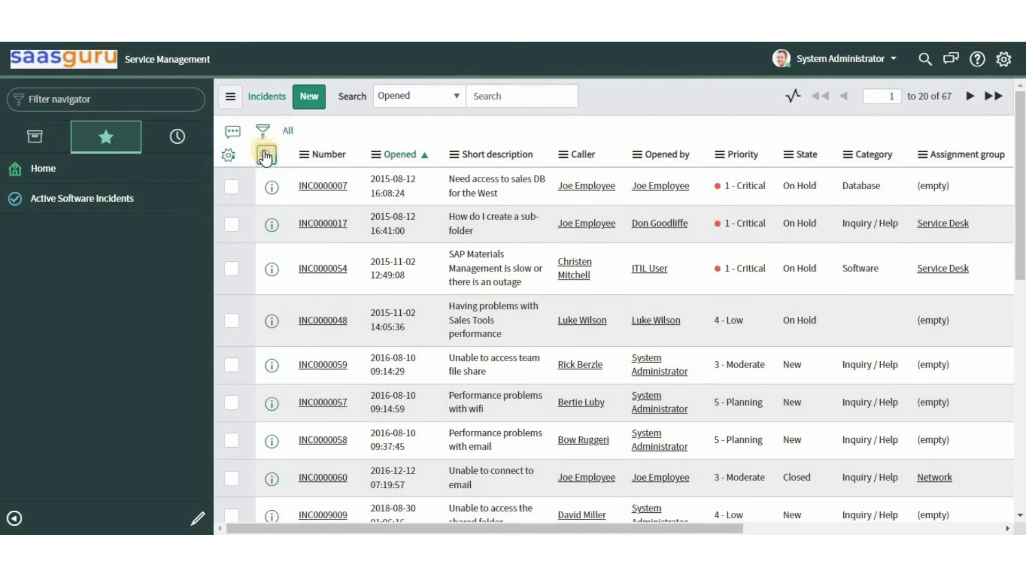
{"action": "left_click", "coordinate": [265, 156]}
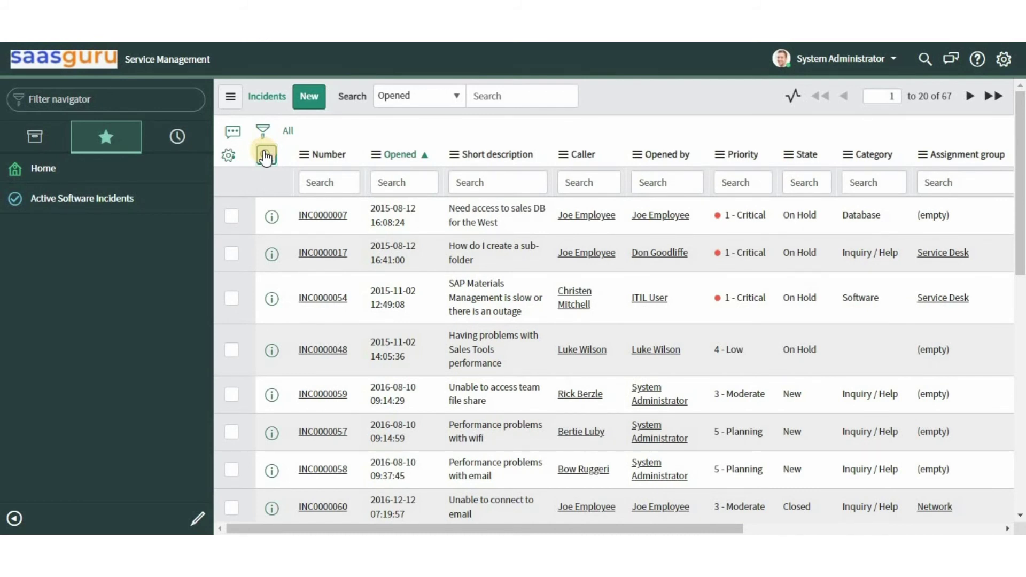
{"action": "left_click", "coordinate": [498, 184]}
{"action": "type", "text": "*server"}
{"action": "key", "text": "Return"}
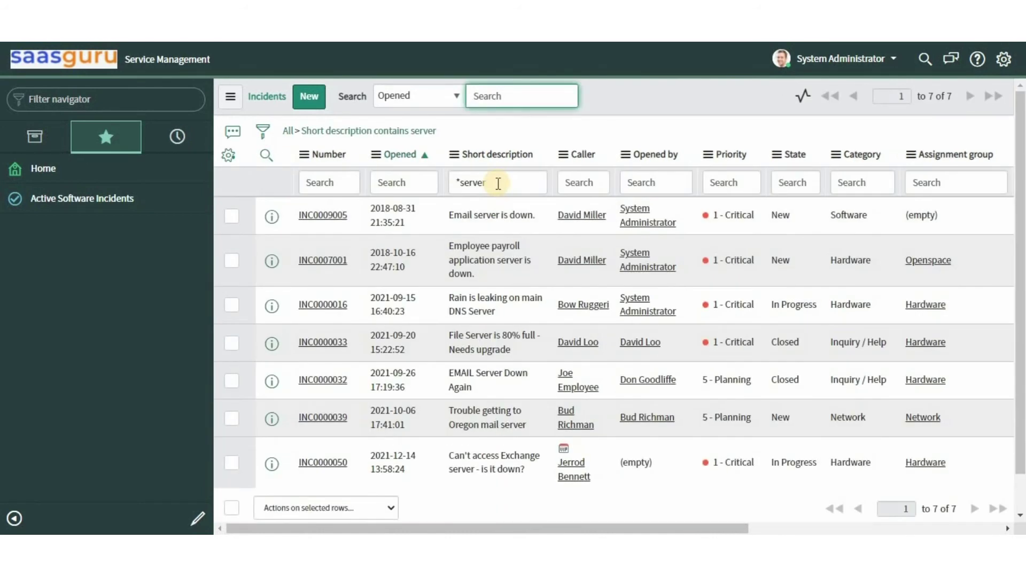
{"action": "type", "text": "%ware"}
{"action": "key", "text": "Return"}
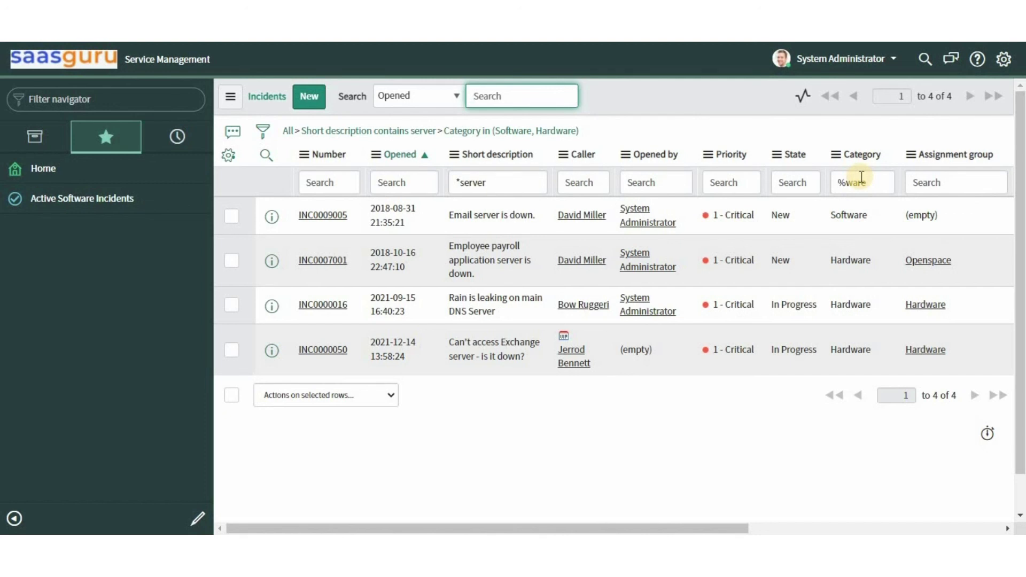
Step: Enter an equals search for the chosen caller in the Caller column to show their 10 incidents
{"action": "left_click", "coordinate": [591, 182]}
{"action": "type", "text": "=Fred "}
{"action": "type", "text": "Luddy"}
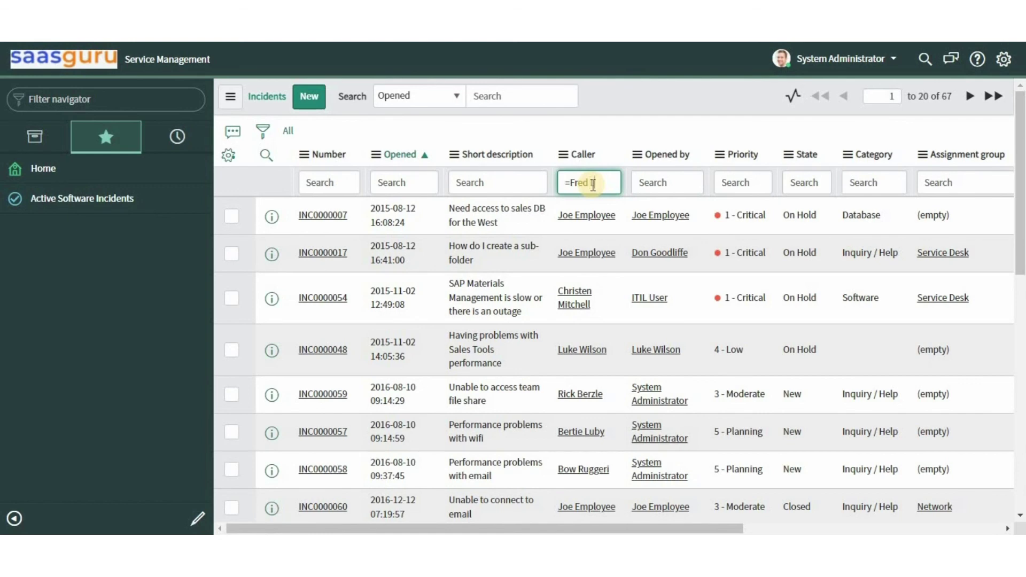
{"action": "key", "text": "Return"}
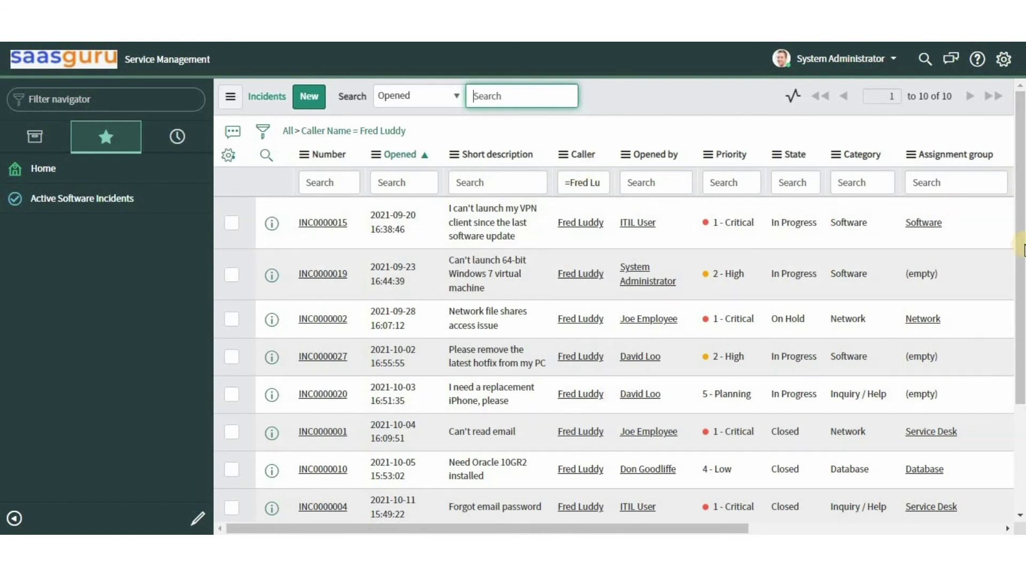
Step: Prefix the Caller search with ! and search Short description for !*server, leaving 50 records
{"action": "scroll", "coordinate": [1019, 224], "scroll_direction": "down", "scroll_amount": 2}
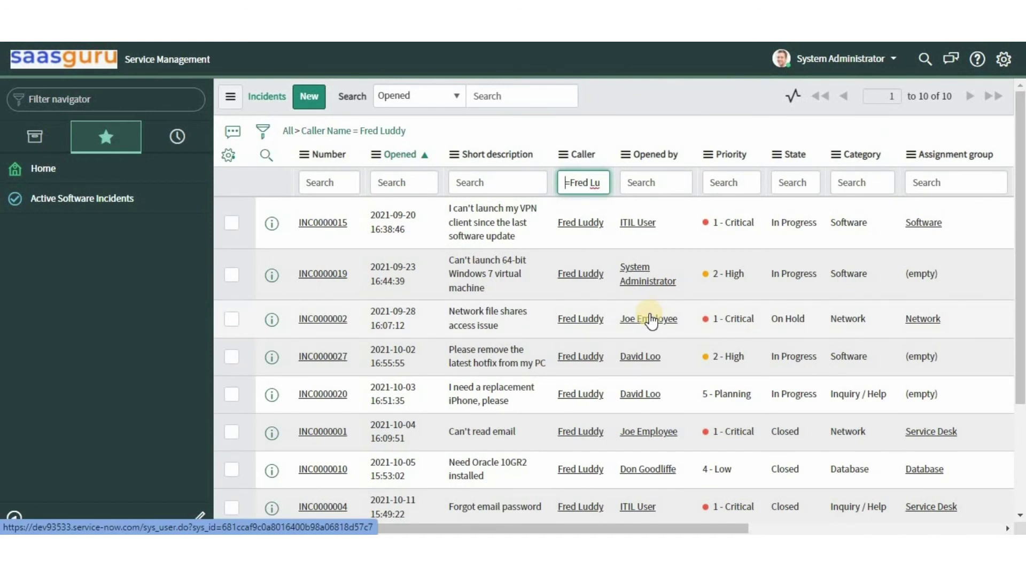
{"action": "type", "text": "!="}
{"action": "key", "text": "Return"}
{"action": "left_click", "coordinate": [502, 183]}
{"action": "type", "text": "!"}
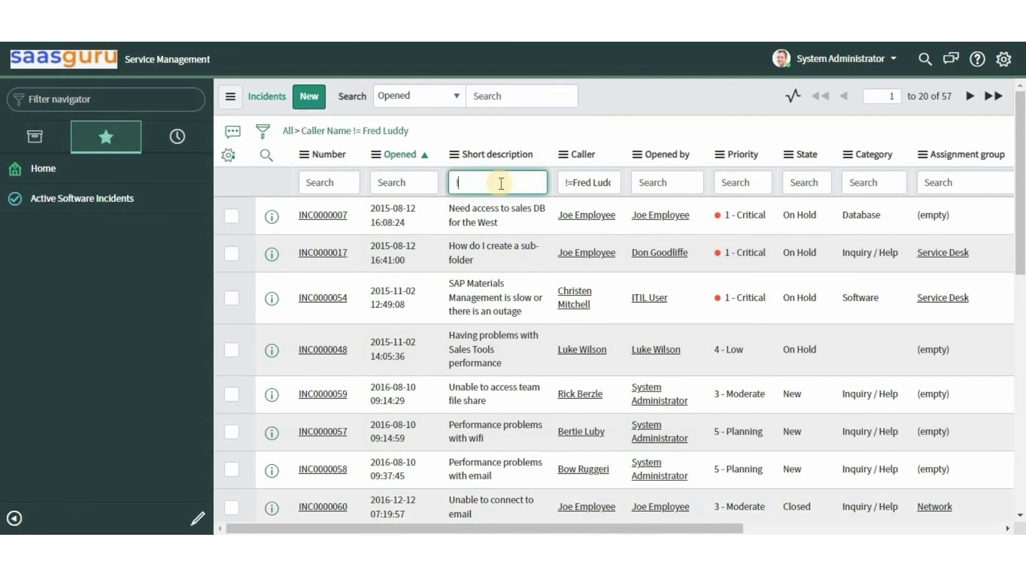
{"action": "type", "text": "*server"}
{"action": "key", "text": "Return"}
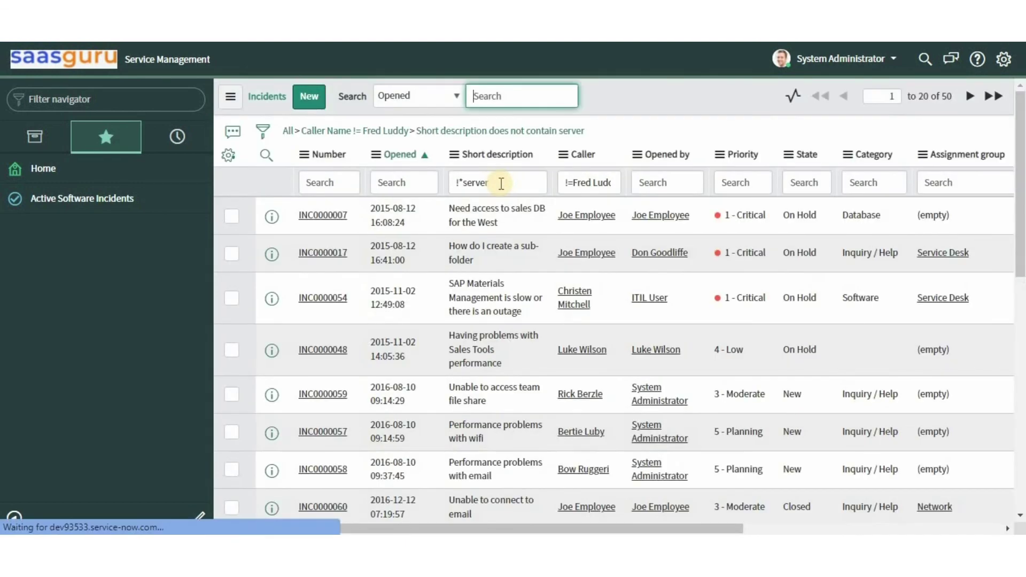